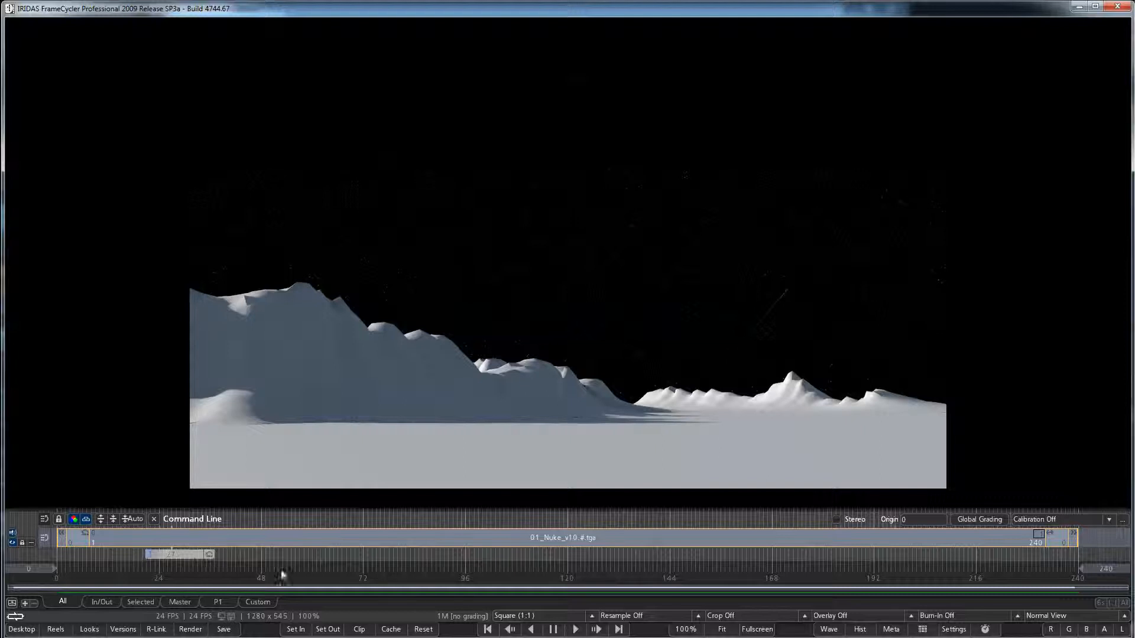
# Step: Scrub toward the end of the rendered 01_Nuke_v10 sequence to review the shot
pyautogui.moveTo(923, 567); pyautogui.dragTo(1044, 559)
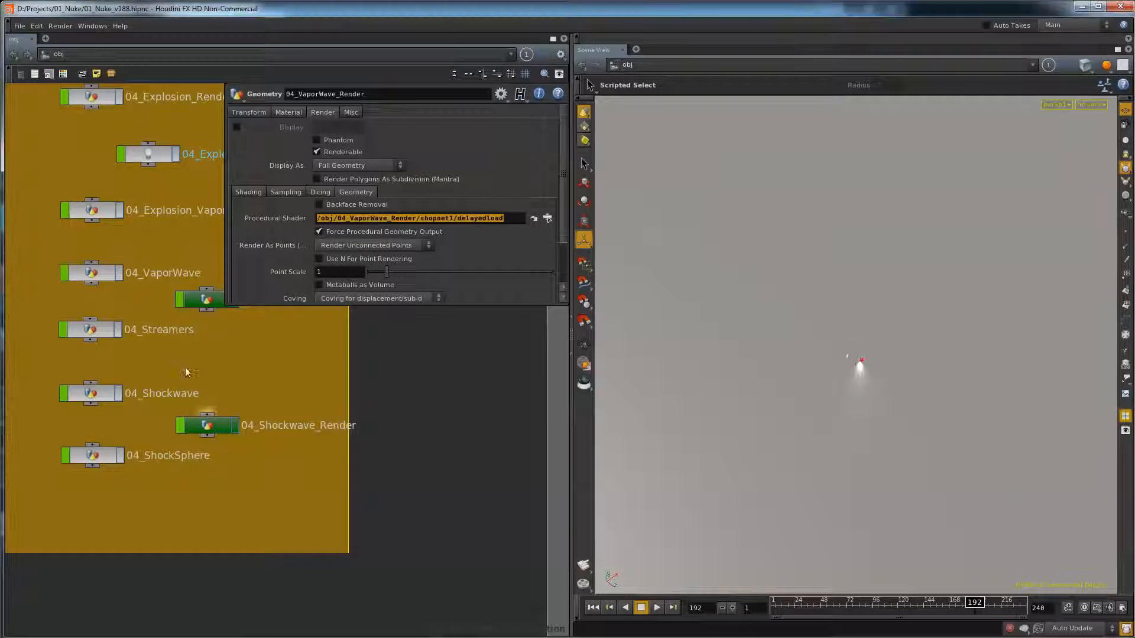
# Step: Switch to Houdini, open the 04_Streamers geometry network and survey its node chain from the particle sources to the final trails
pyautogui.doubleClick(91, 329)
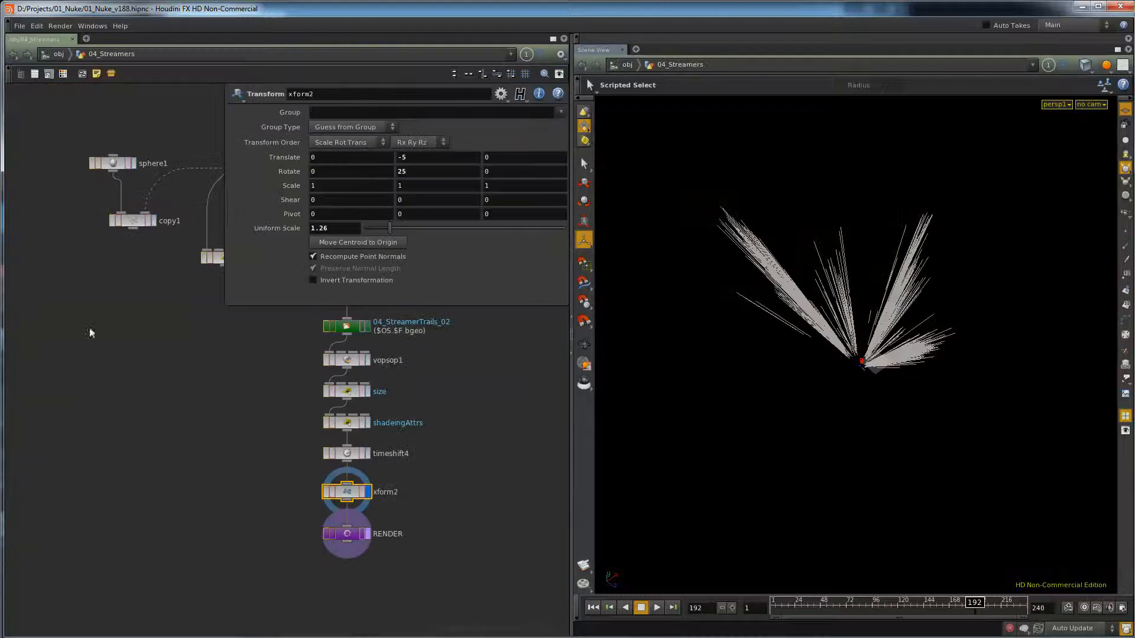
pyautogui.scroll(-6, 481, 410)
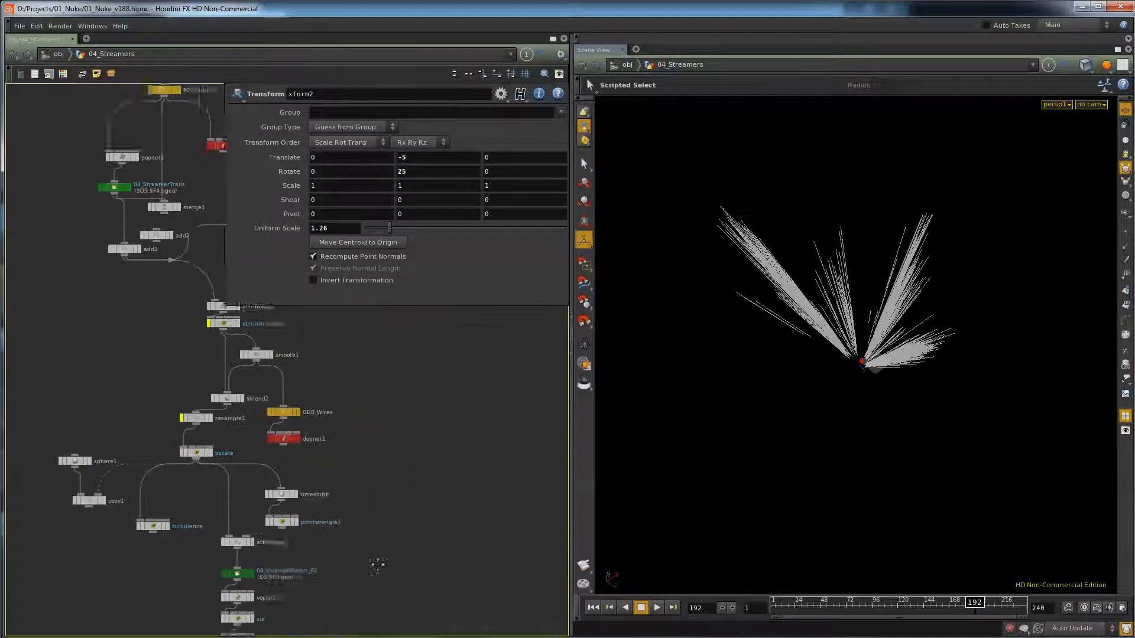
pyautogui.moveTo(398, 430); pyautogui.dragTo(345, 498, button='middle')
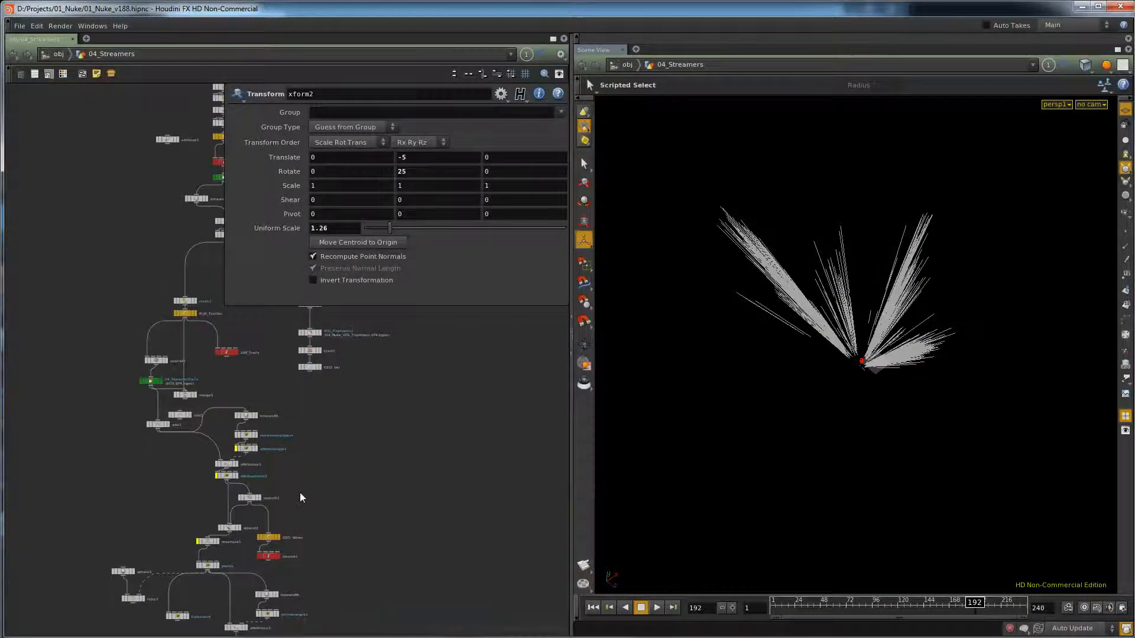
pyautogui.scroll(6, 300, 492)
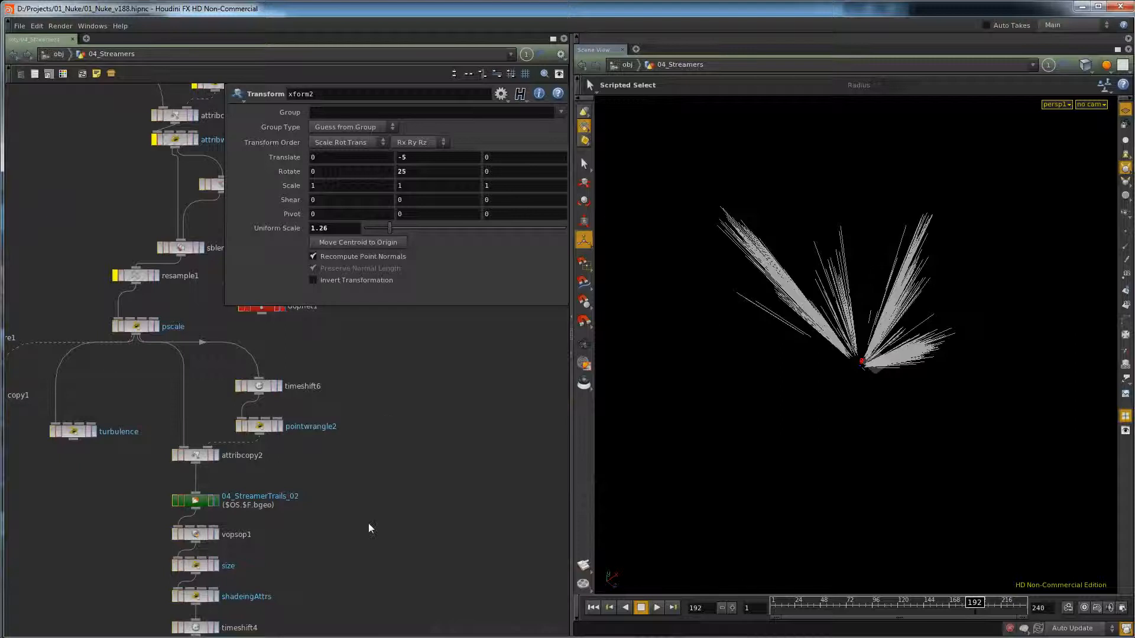
pyautogui.scroll(-3, 368, 523)
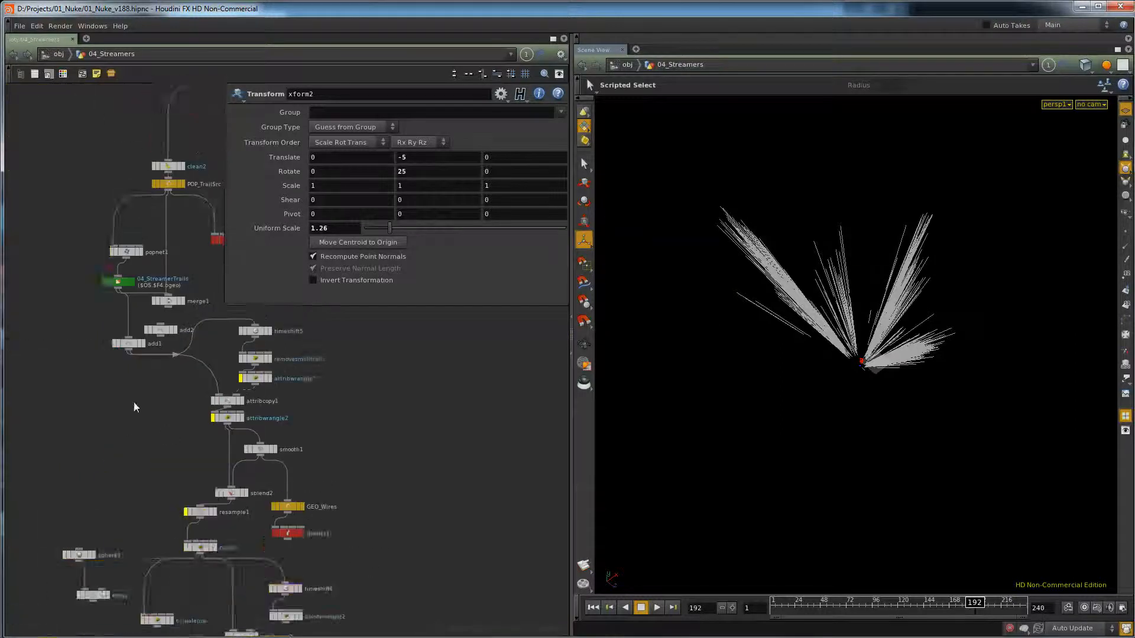
# Step: Display the 04_StreamerTrails cache, the POP_TrailSrc null and the 04_StreamerSrcs cache one after another to trace the chain upstream
pyautogui.scroll(3, 135, 407)
pyautogui.click(109, 379)
pyautogui.click(84, 380)
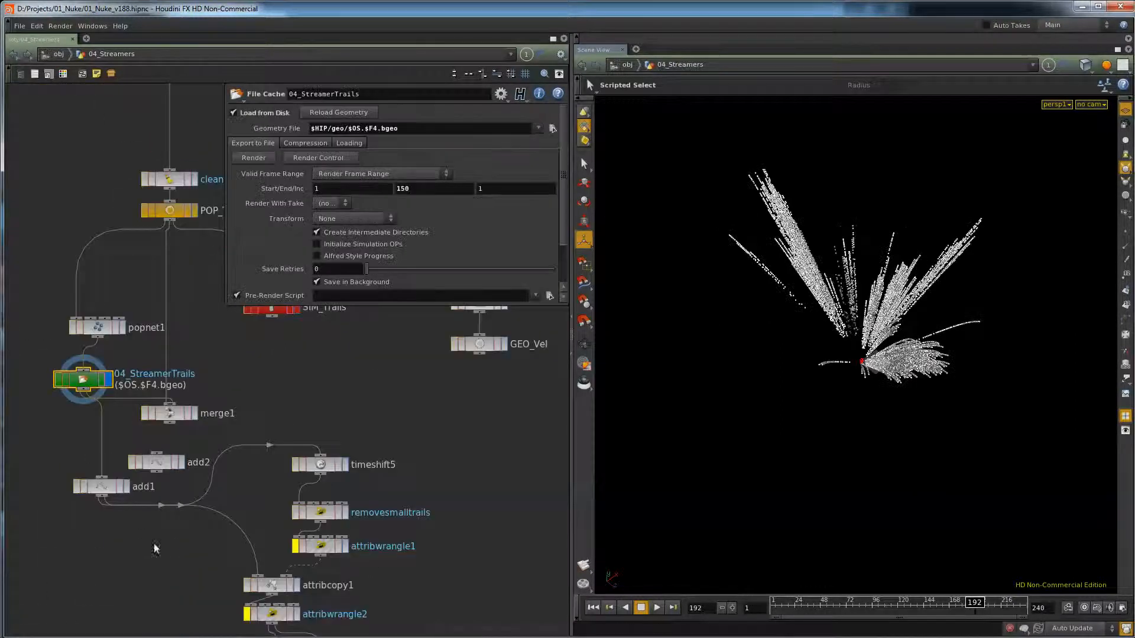
pyautogui.moveTo(179, 211); pyautogui.dragTo(99, 379, button='middle')
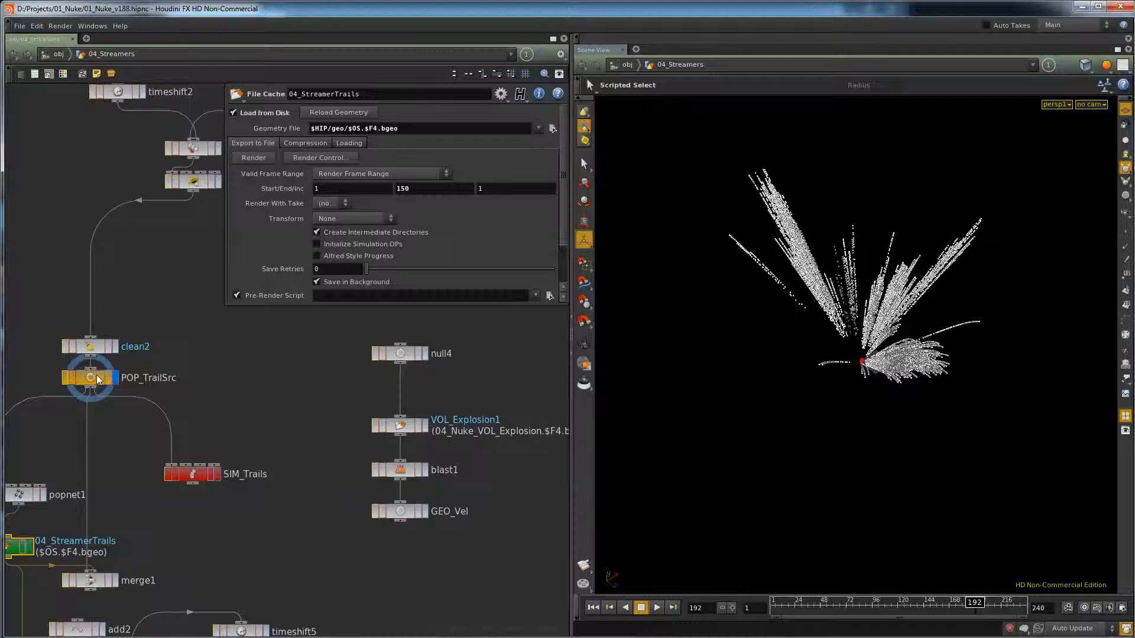
pyautogui.click(99, 379)
pyautogui.scroll(-3, 164, 534)
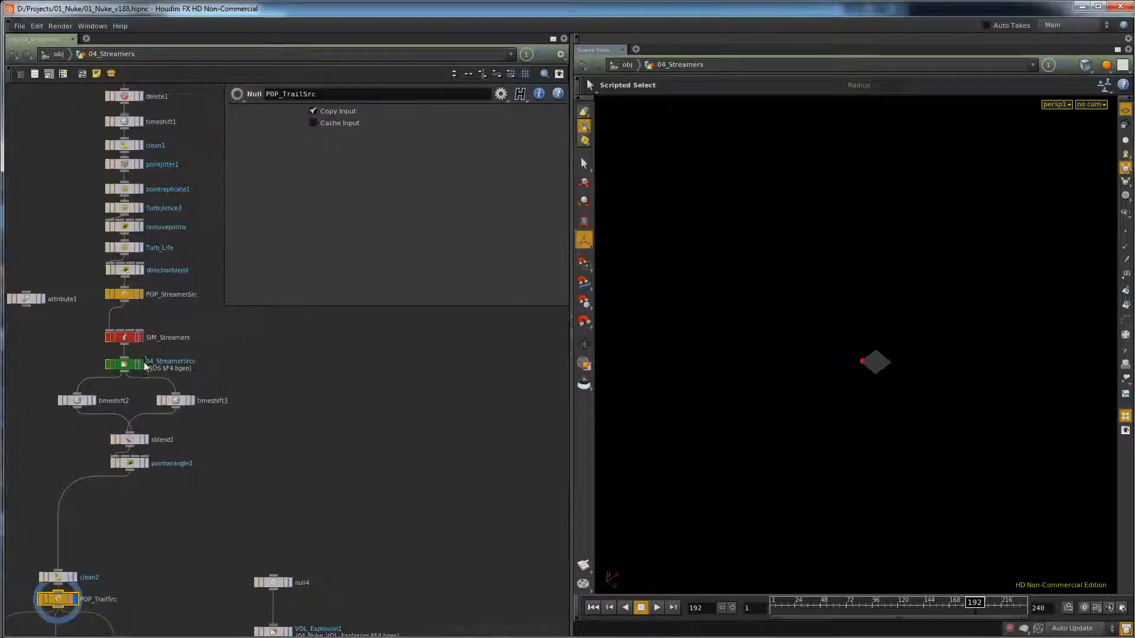
pyautogui.click(144, 365)
# Step: Display VOL_Explosion, pointjitter1 and directionblend in turn and examine the resulting source points close up
pyautogui.moveTo(134, 88); pyautogui.dragTo(109, 223, button='middle')
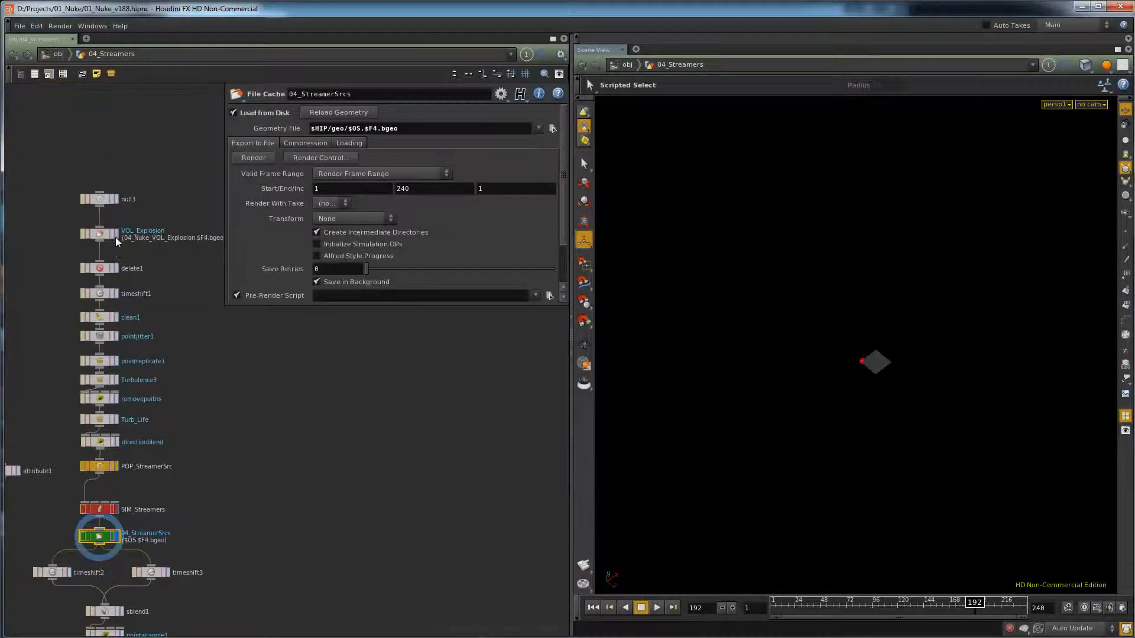
pyautogui.click(115, 236)
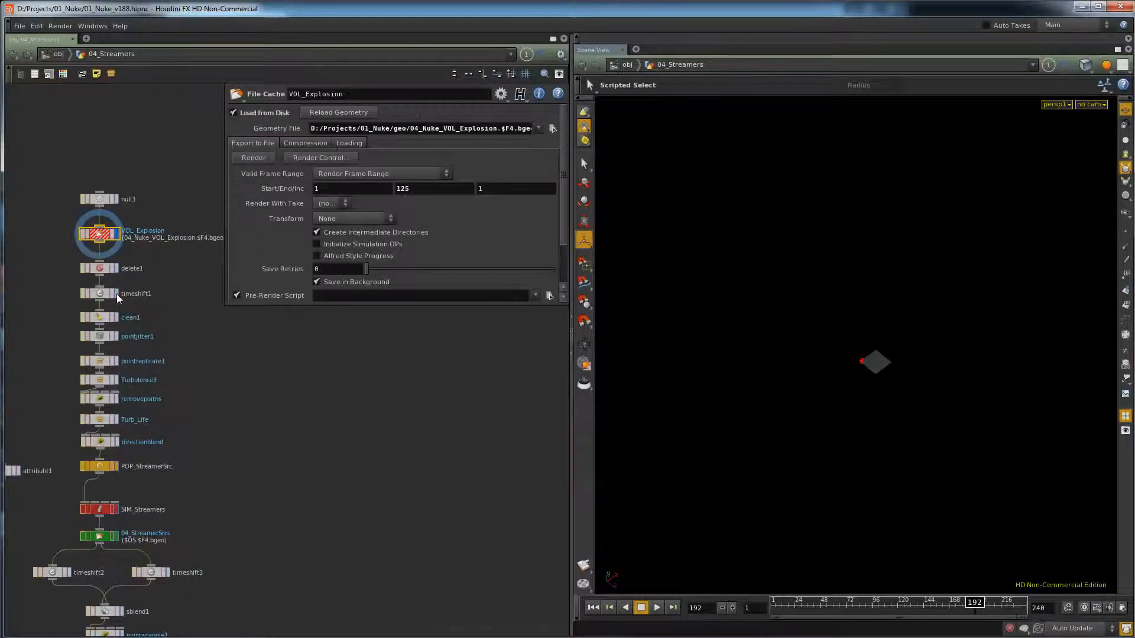
pyautogui.click(104, 334)
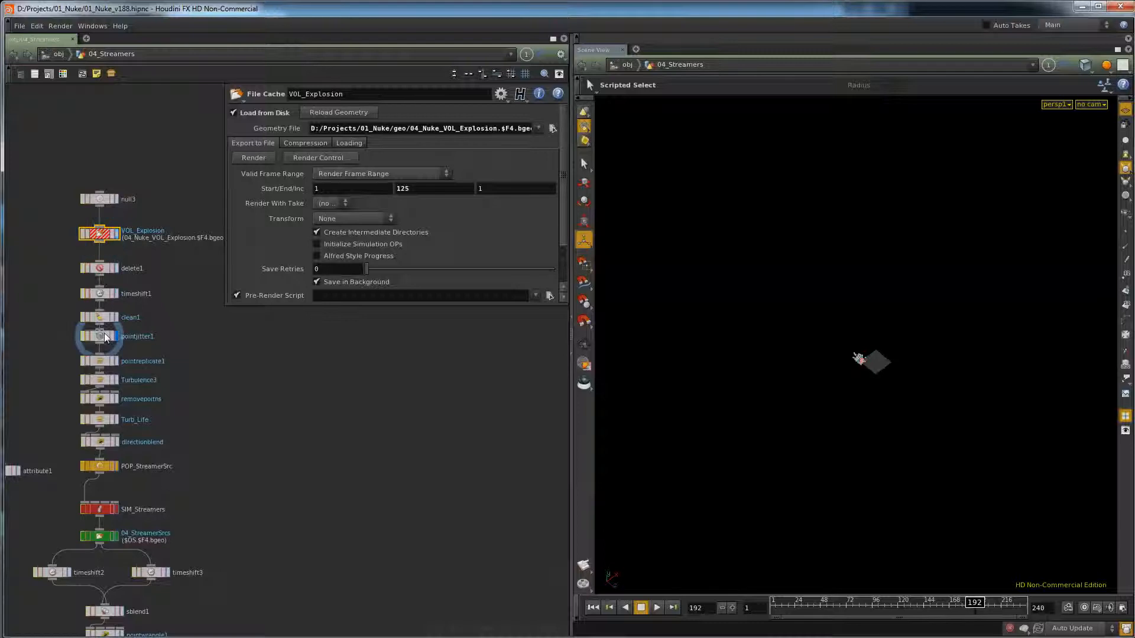
pyautogui.click(114, 444)
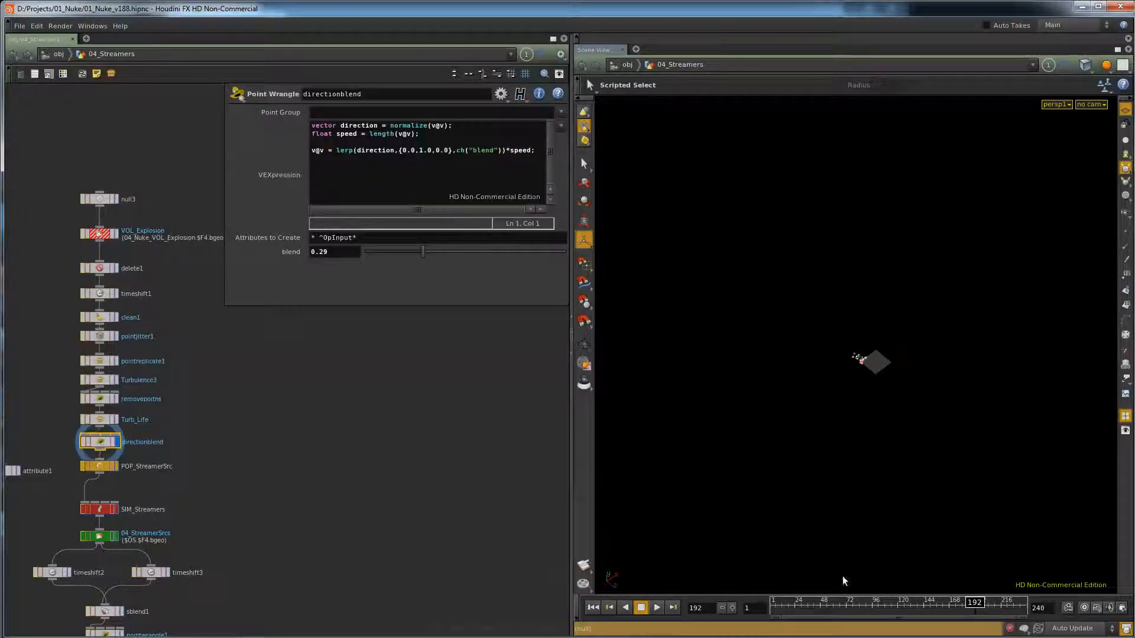
pyautogui.moveTo(859, 314); pyautogui.dragTo(806, 347)
pyautogui.press('Escape')
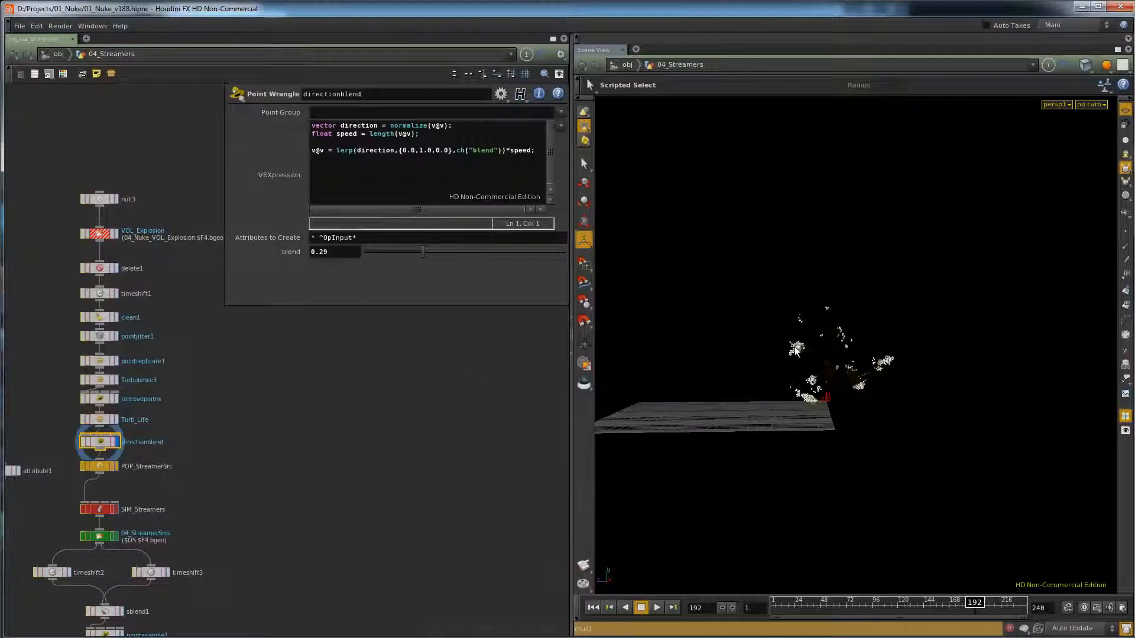
# Step: Compare the delete1 and timeshift1 outputs, scrubbing the timeline to frame 207 with timeshift1 displayed
pyautogui.click(116, 267)
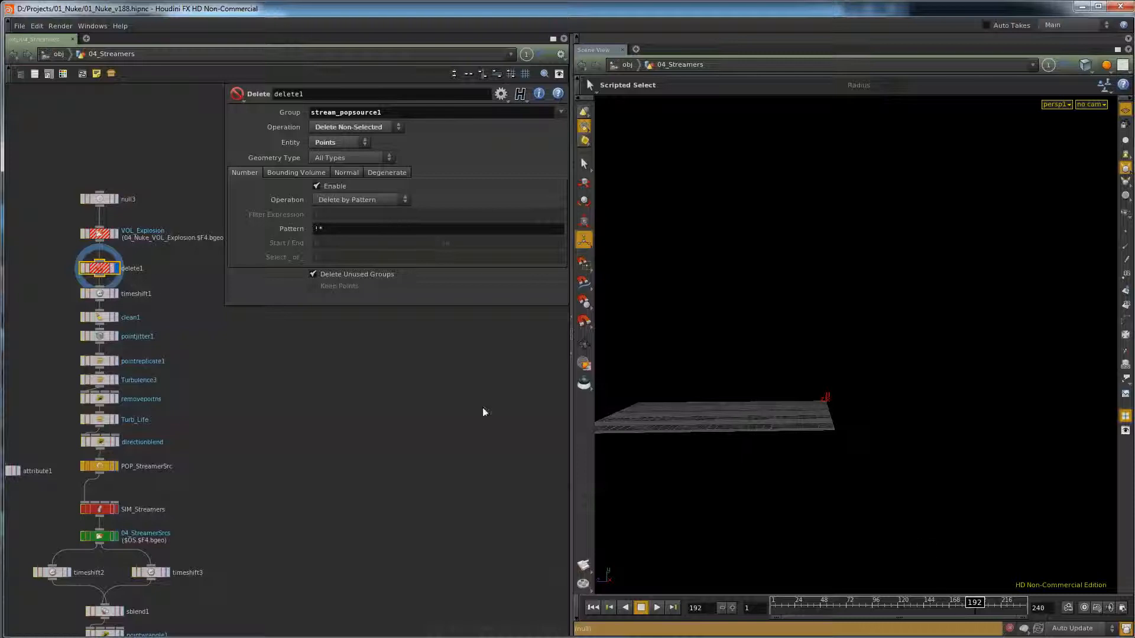
pyautogui.press('Down')
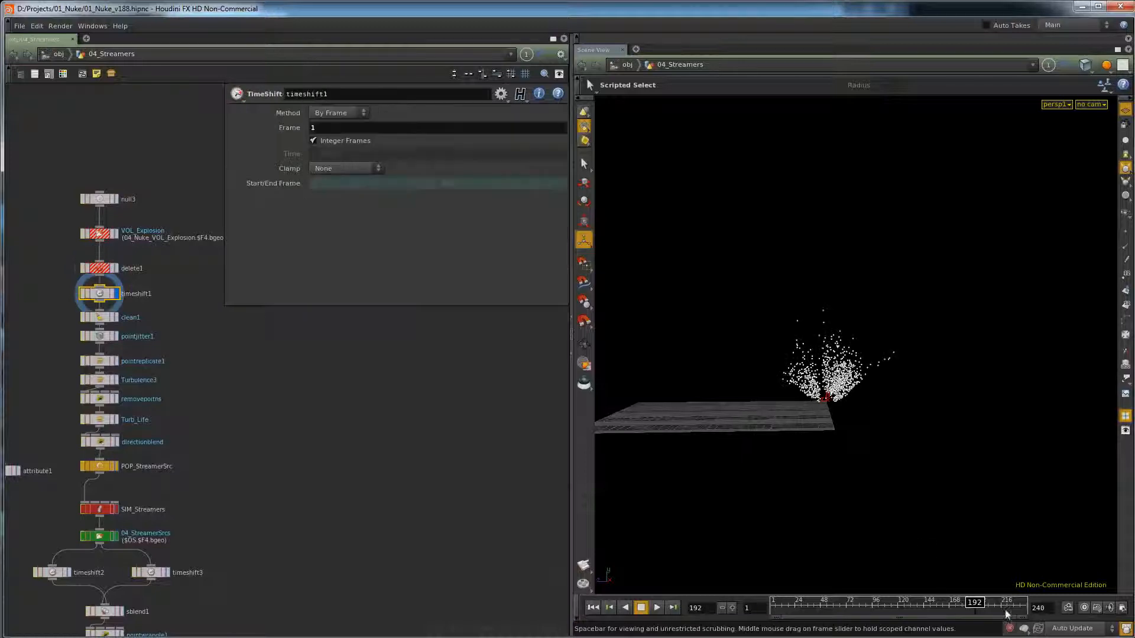
pyautogui.click(990, 604)
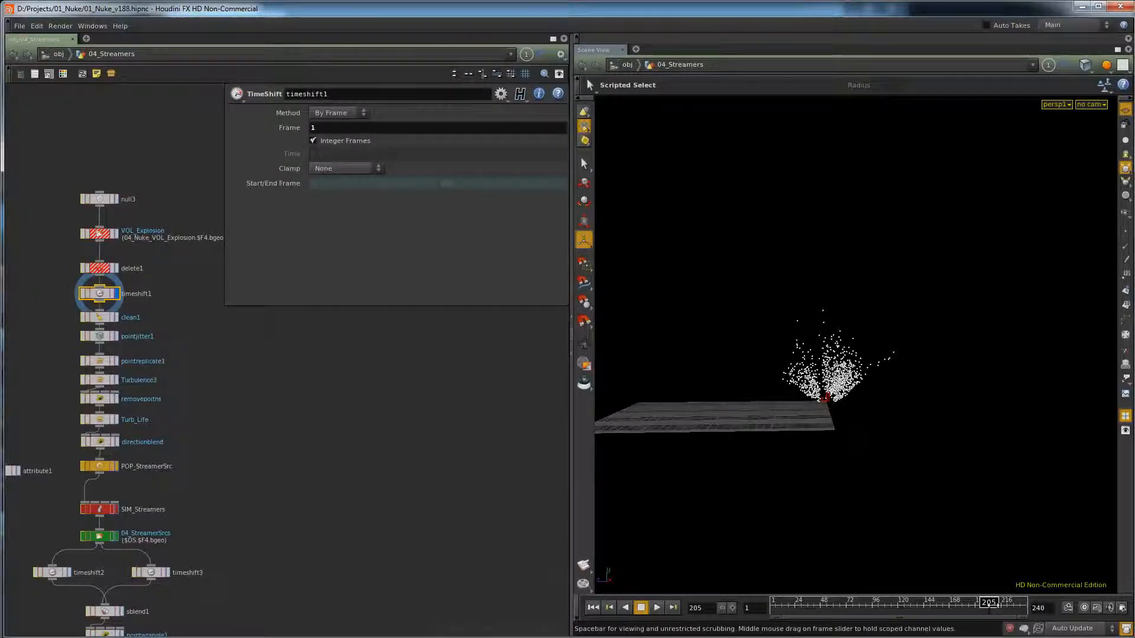
pyautogui.click(988, 604)
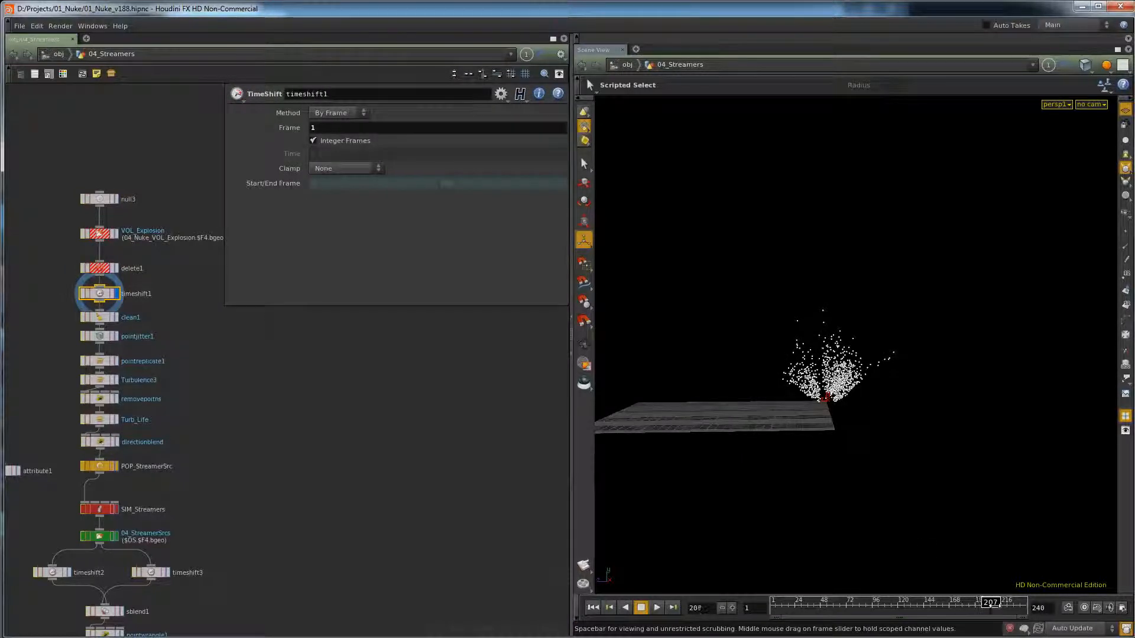
# Step: Display delete1 at frame 27 and examine the whole explosion particle cloud from farther away
pyautogui.click(115, 269)
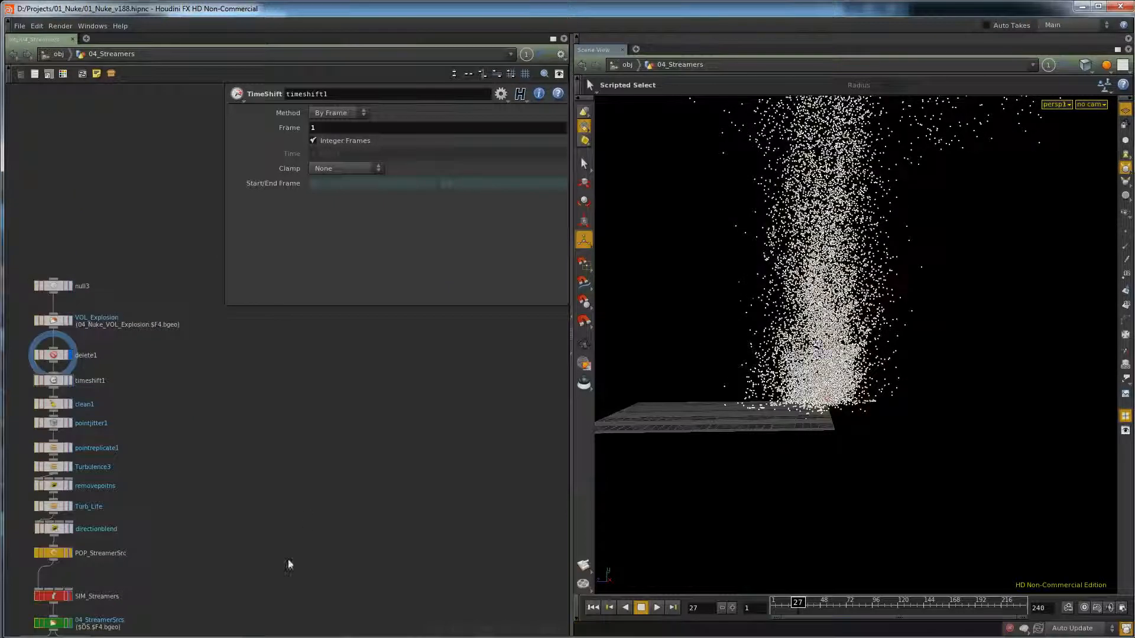
pyautogui.press('Escape')
pyautogui.moveTo(792, 266); pyautogui.dragTo(773, 373)
pyautogui.press('s')
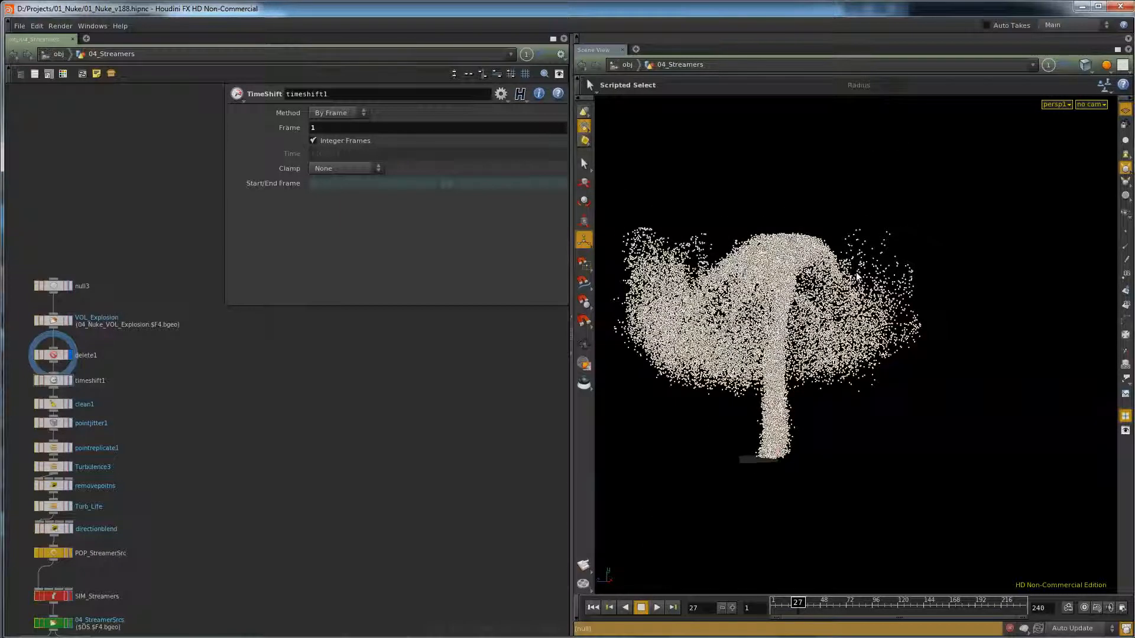
# Step: Display timeshift1, followed by the POP_StreamerSrc null, and examine the clustered streamer source points up close
pyautogui.click(69, 381)
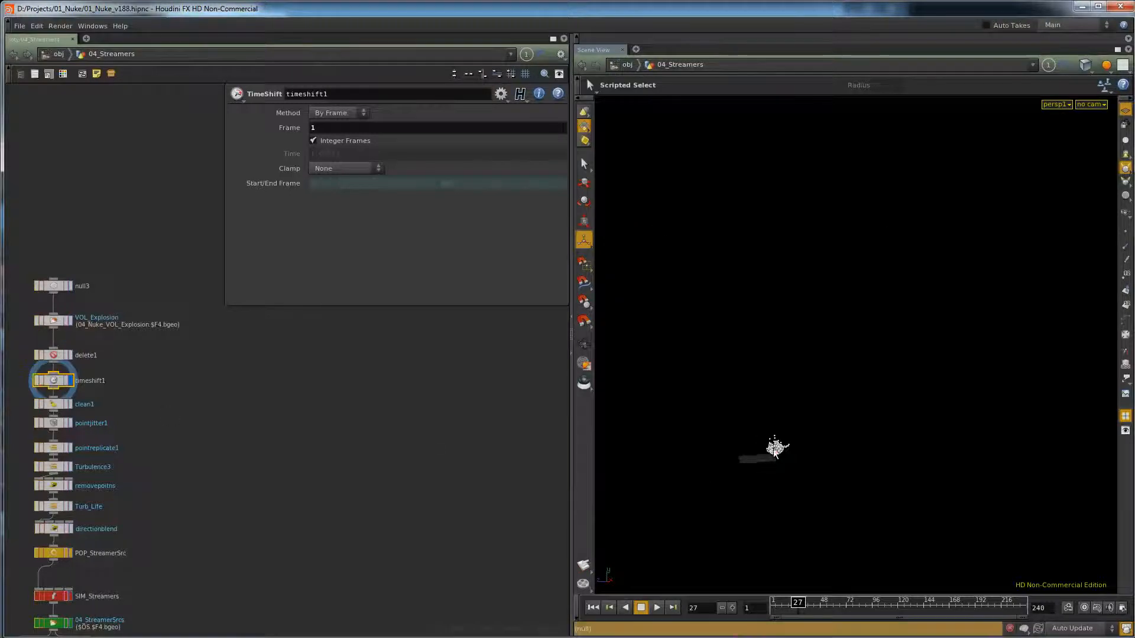
pyautogui.moveTo(73, 554); pyautogui.dragTo(128, 384, button='middle')
pyautogui.click(124, 384)
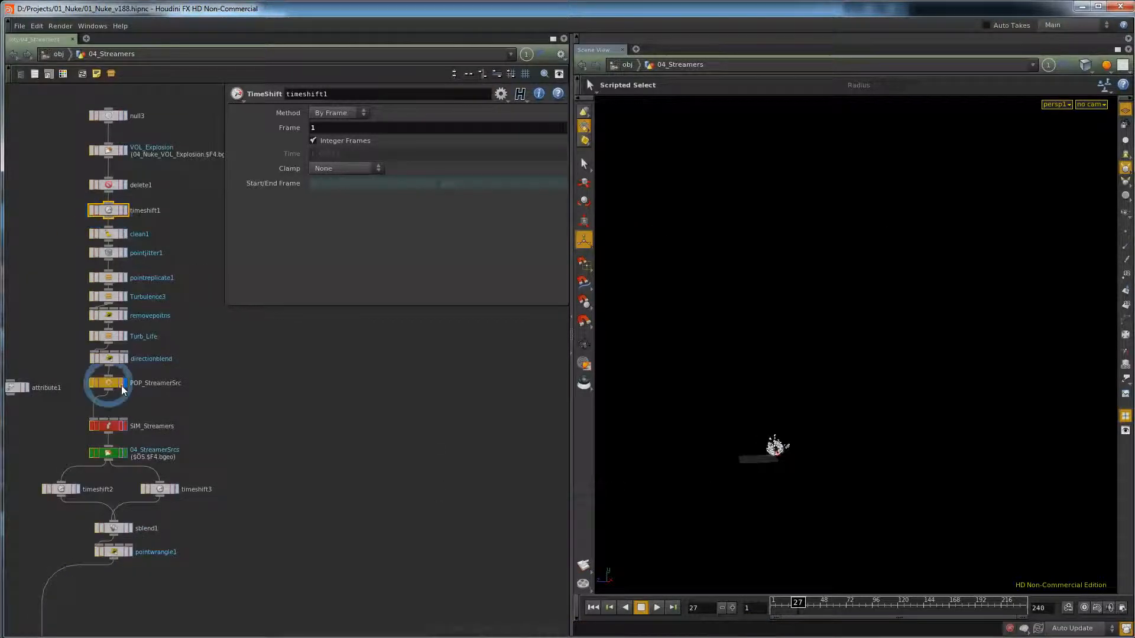
pyautogui.click(118, 385)
pyautogui.press('Escape')
pyautogui.moveTo(778, 446); pyautogui.dragTo(739, 476)
pyautogui.press('Escape')
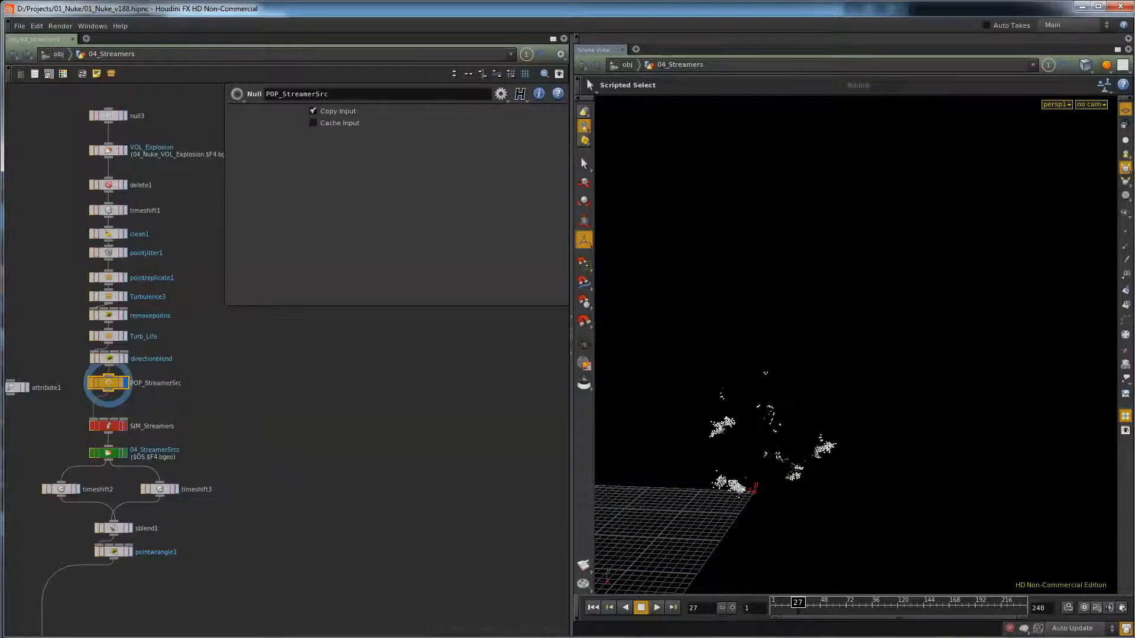
# Step: Switch to FrameCycler and scrub the rendered explosion sequence back to an earlier frame to review the streamers
pyautogui.hotkey('alt', 'Tab')
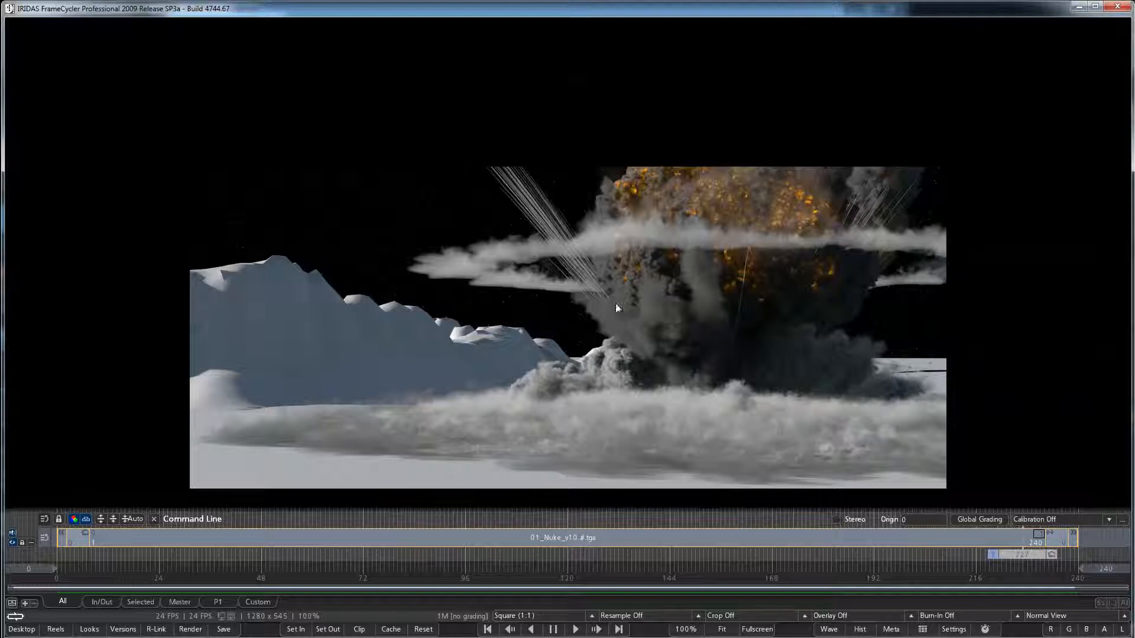
pyautogui.moveTo(1029, 557); pyautogui.dragTo(873, 569)
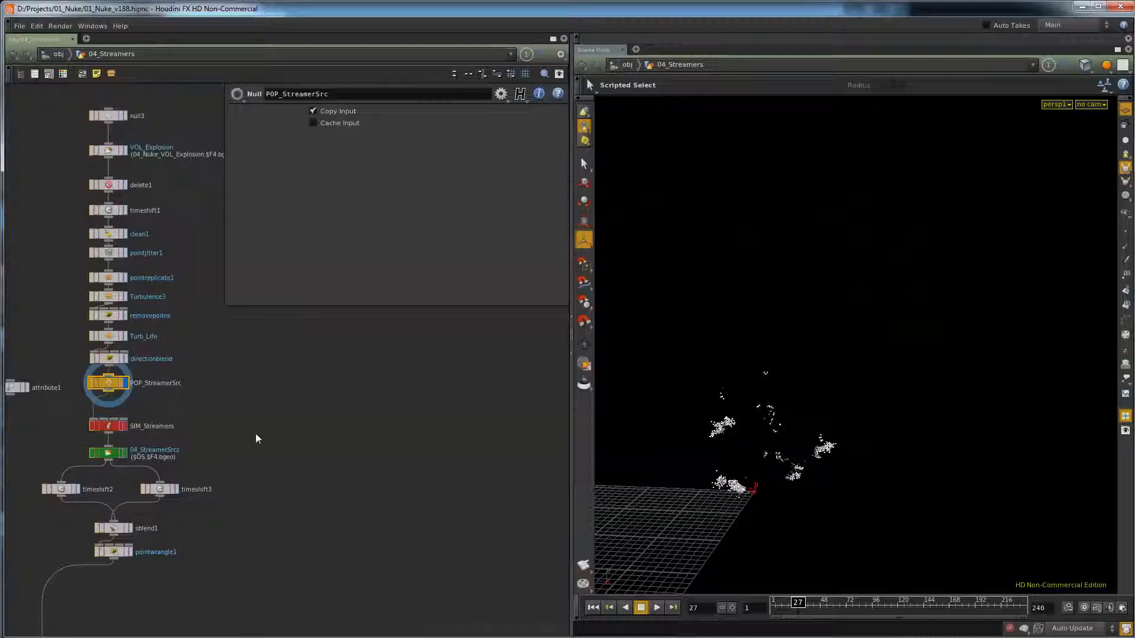
# Step: Back in Houdini, display the 04_StreamerSrcs cache, scrub from frame 1 to 28 and examine how the streamer particles spread
pyautogui.moveTo(257, 438); pyautogui.dragTo(267, 361, button='middle')
pyautogui.click(172, 362)
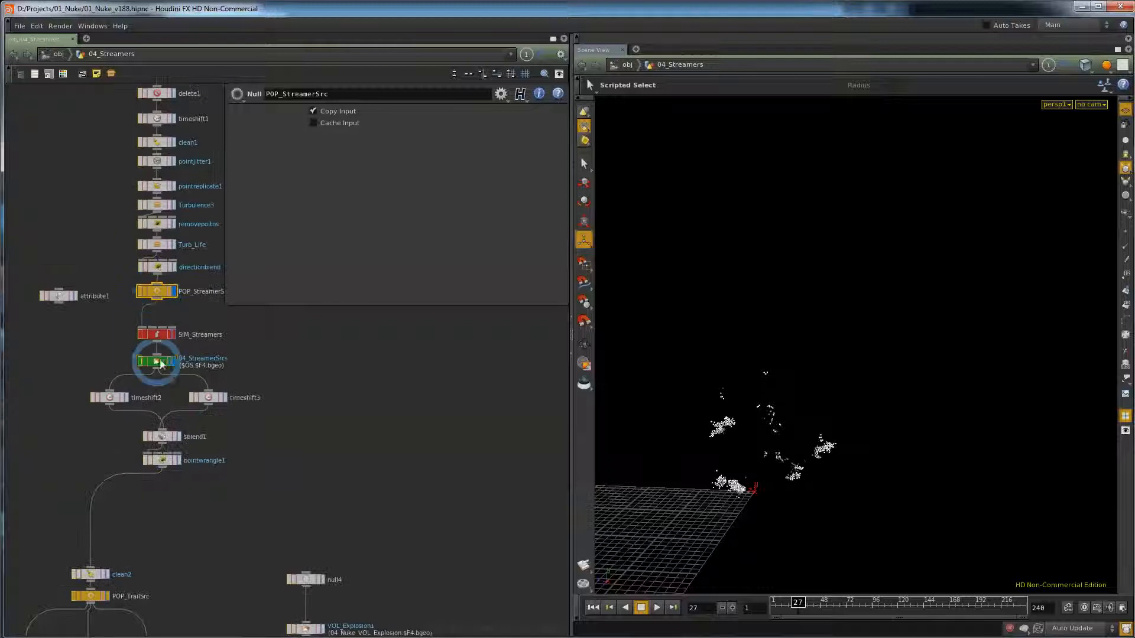
pyautogui.moveTo(798, 606); pyautogui.dragTo(776, 606)
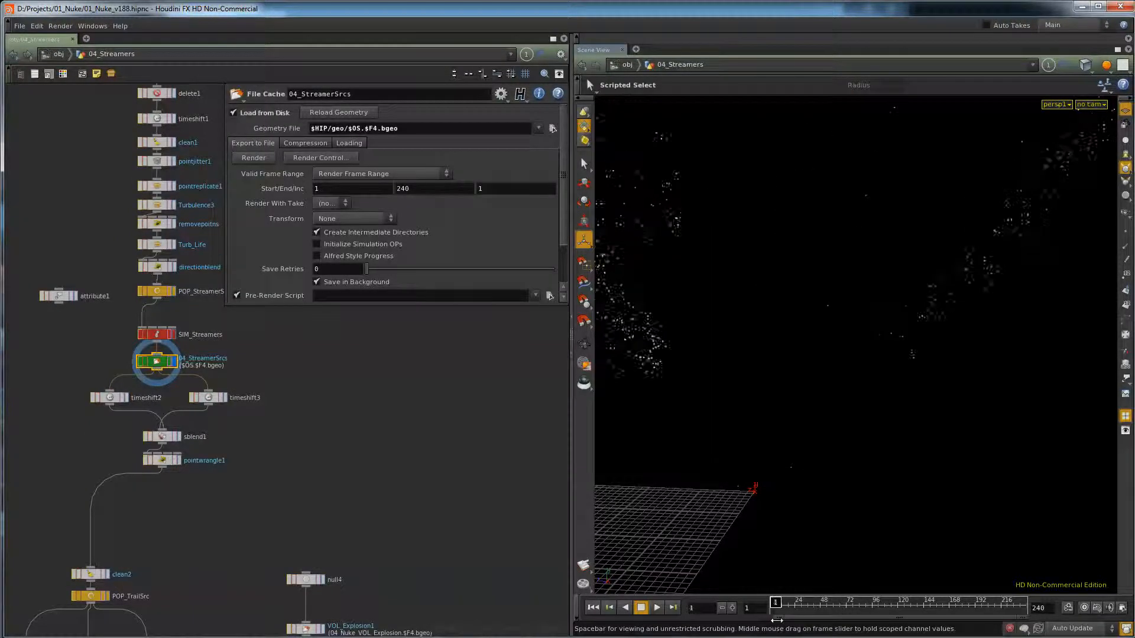
pyautogui.press('space')
pyautogui.moveTo(874, 319); pyautogui.dragTo(904, 306)
pyautogui.moveTo(905, 306); pyautogui.dragTo(740, 418, button='right')
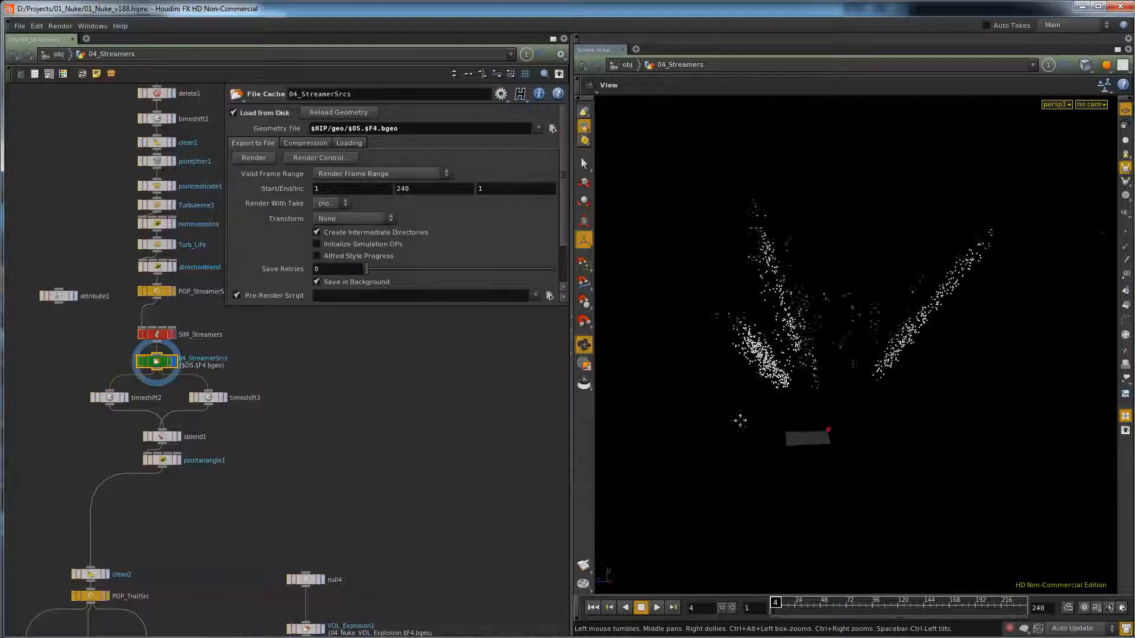
pyautogui.moveTo(740, 418); pyautogui.dragTo(735, 406)
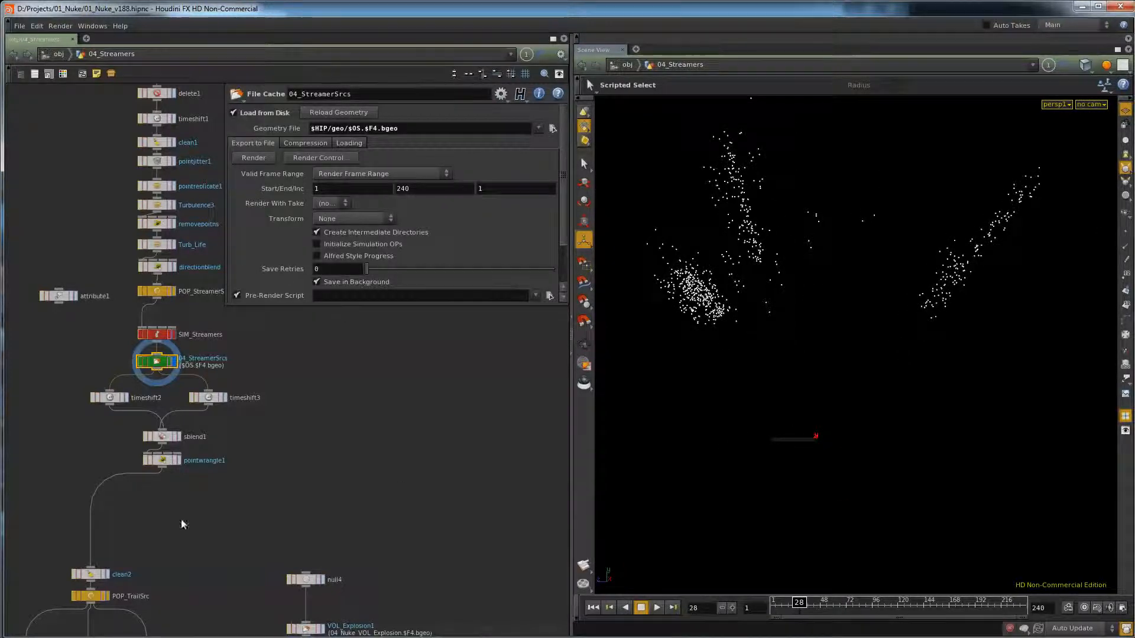
# Step: Display the 04_StreamerTrails cache and scrub to frame 51 to examine the trail particles
pyautogui.moveTo(112, 574); pyautogui.dragTo(216, 274, button='middle')
pyautogui.scroll(3, 157, 407)
pyautogui.click(131, 443)
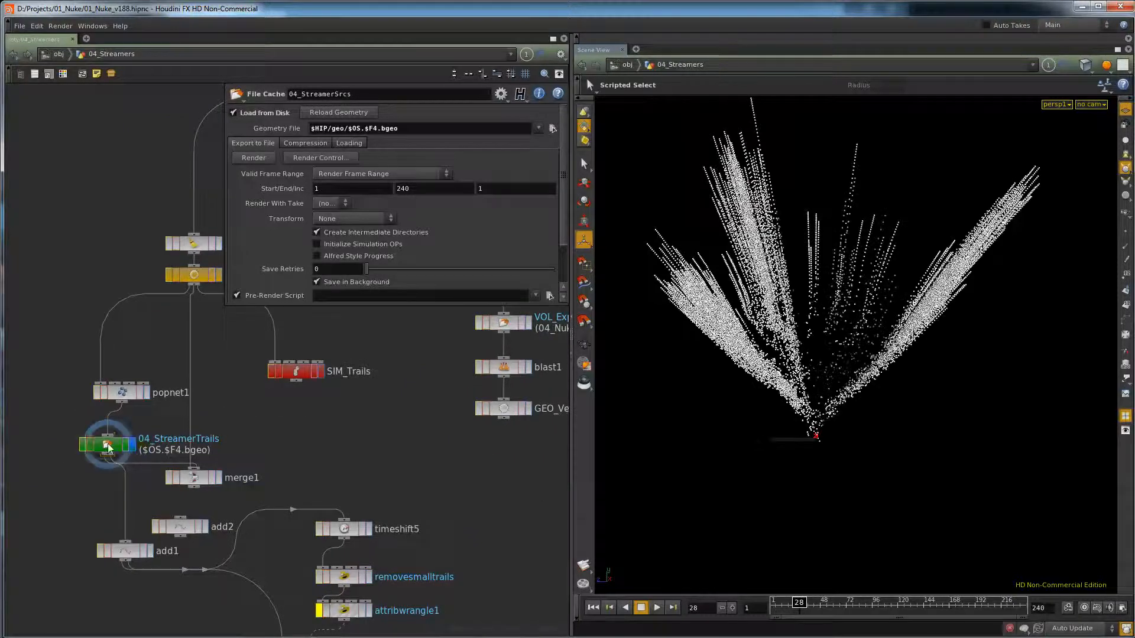
pyautogui.moveTo(796, 604); pyautogui.dragTo(824, 617)
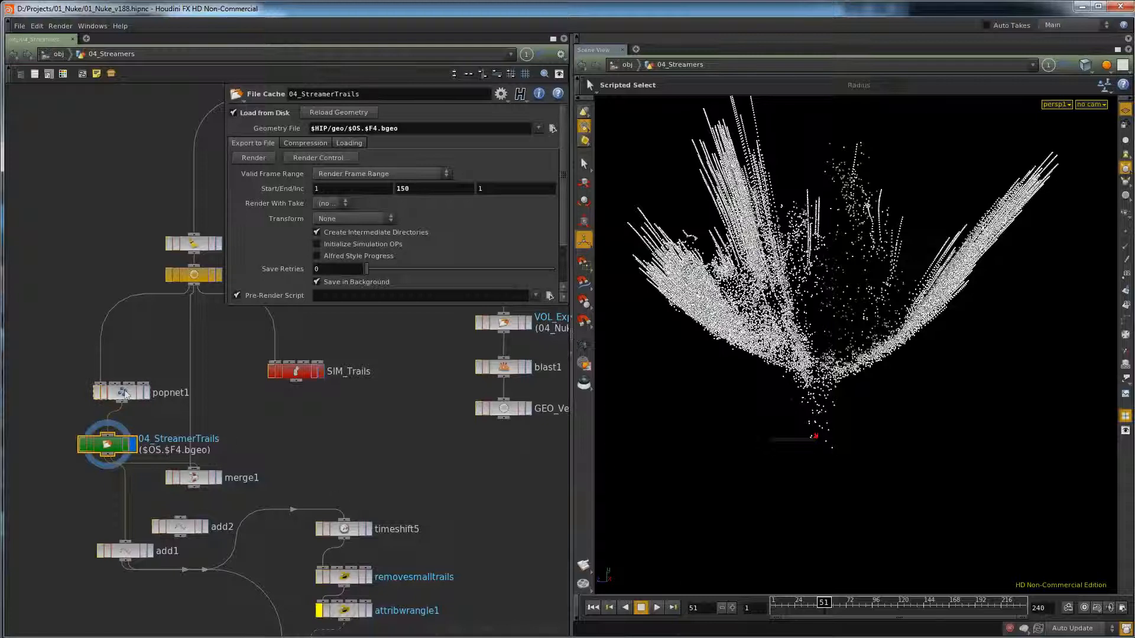
# Step: Return the timeline to frame 1, select 04_StreamerTrails and look over the nodes downstream of it, starting from add1
pyautogui.click(593, 612)
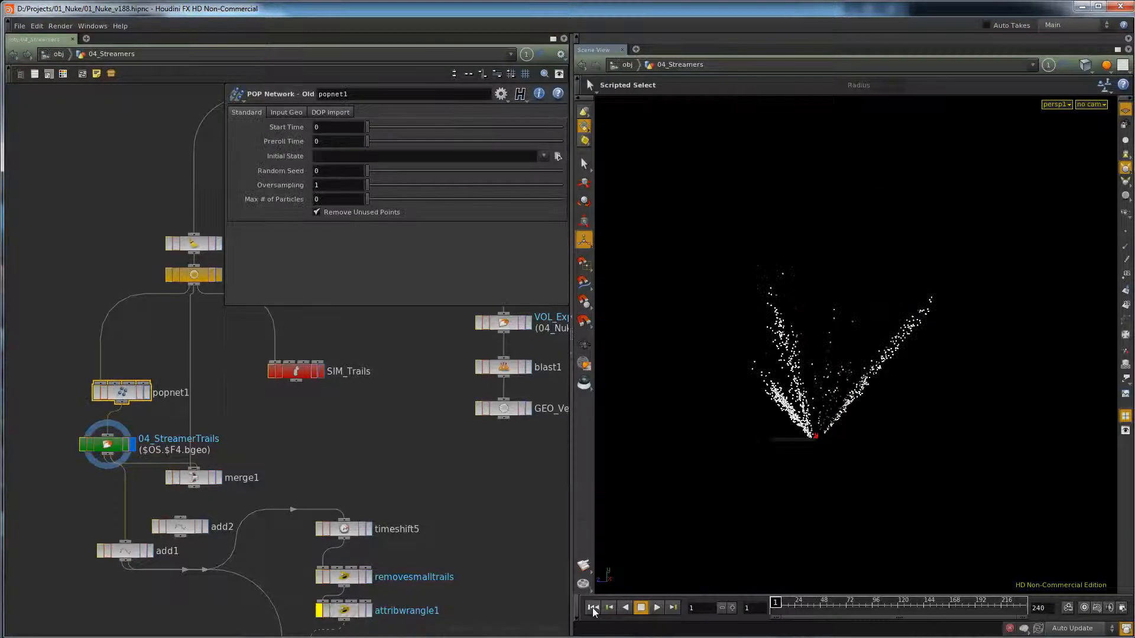
pyautogui.click(120, 450)
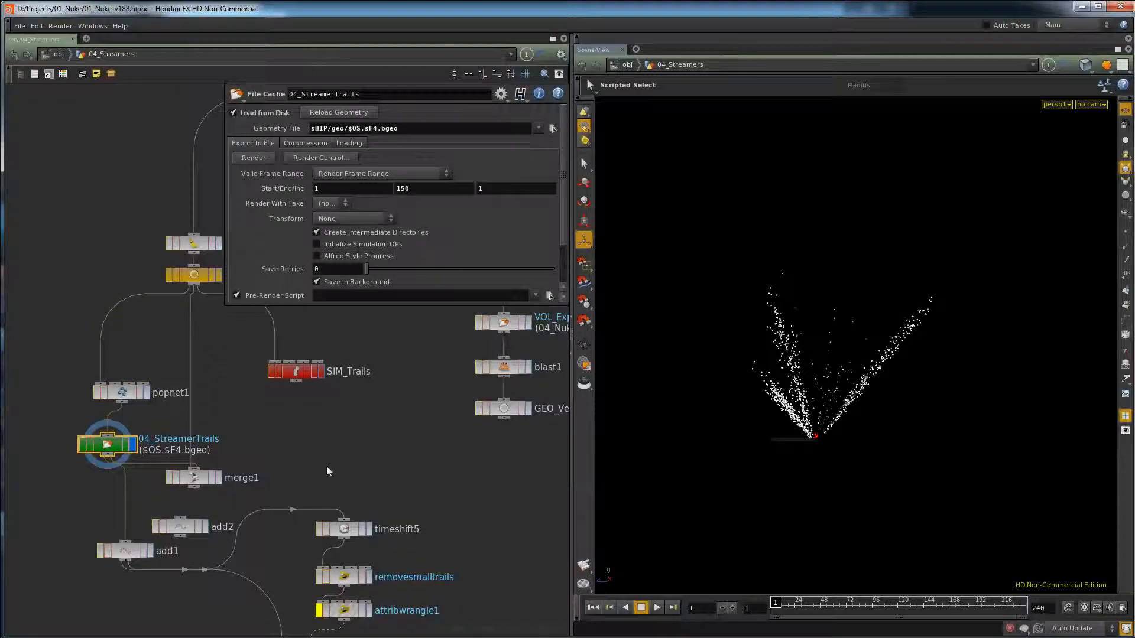
pyautogui.moveTo(278, 450); pyautogui.dragTo(279, 356, button='middle')
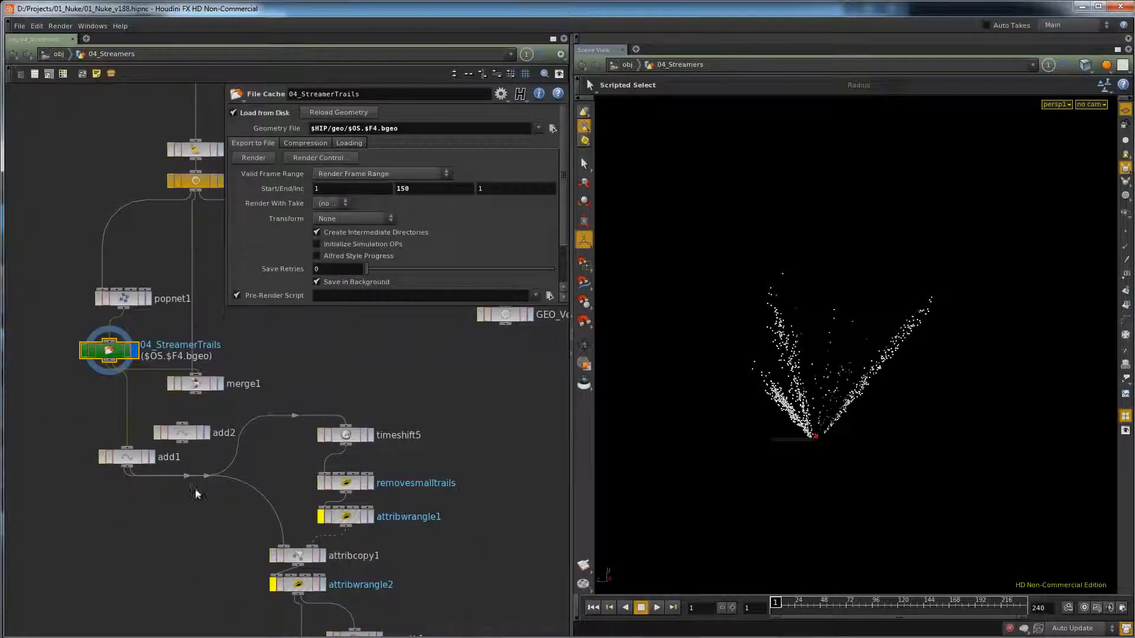
pyautogui.moveTo(150, 458); pyautogui.dragTo(97, 188, button='middle')
pyautogui.moveTo(143, 382); pyautogui.dragTo(152, 442, button='middle')
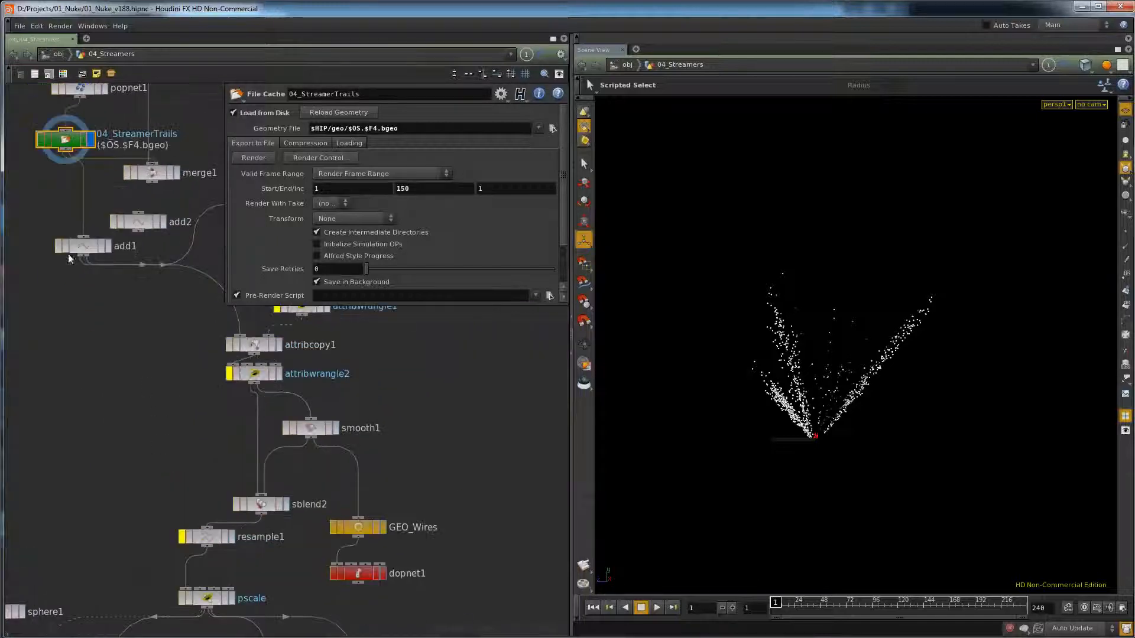
# Step: Display add1 at frame 39 and examine the trail curves and its polygon settings, which connect points by the idx attribute
pyautogui.click(108, 245)
pyautogui.moveTo(774, 603); pyautogui.dragTo(811, 608)
pyautogui.moveTo(132, 335); pyautogui.dragTo(138, 480, button='middle')
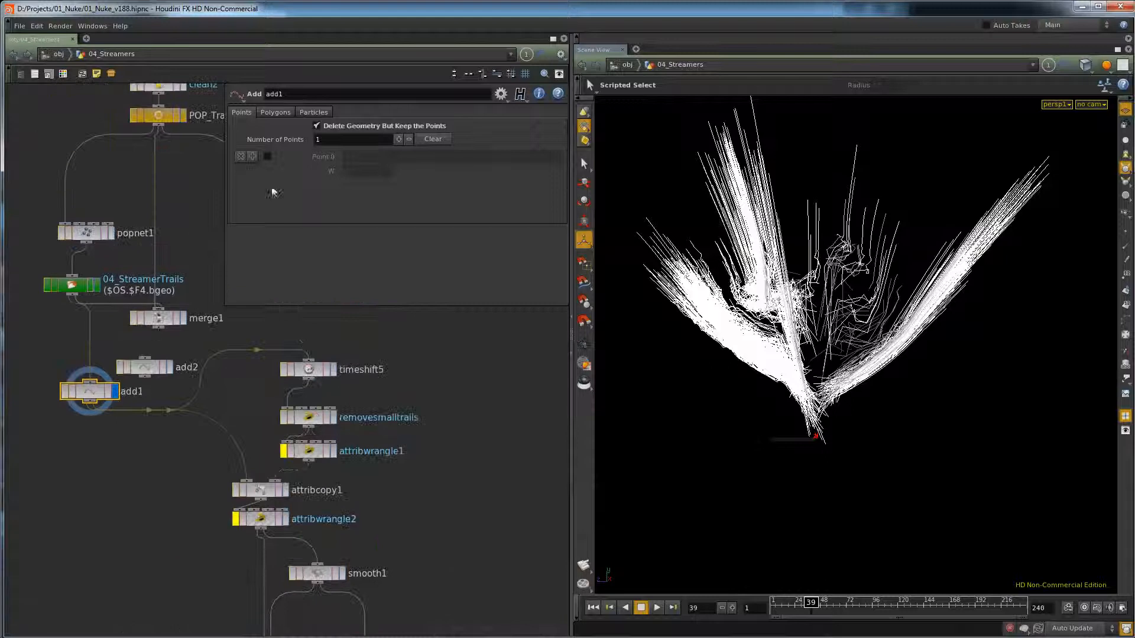
pyautogui.click(282, 113)
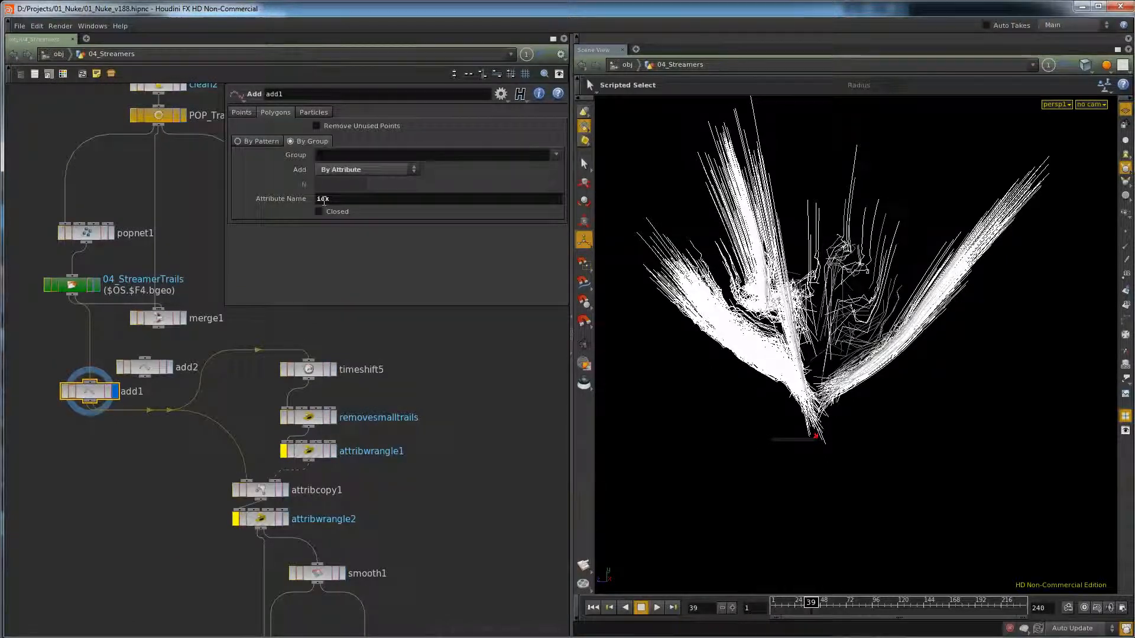
pyautogui.moveTo(202, 190); pyautogui.dragTo(154, 316, button='middle')
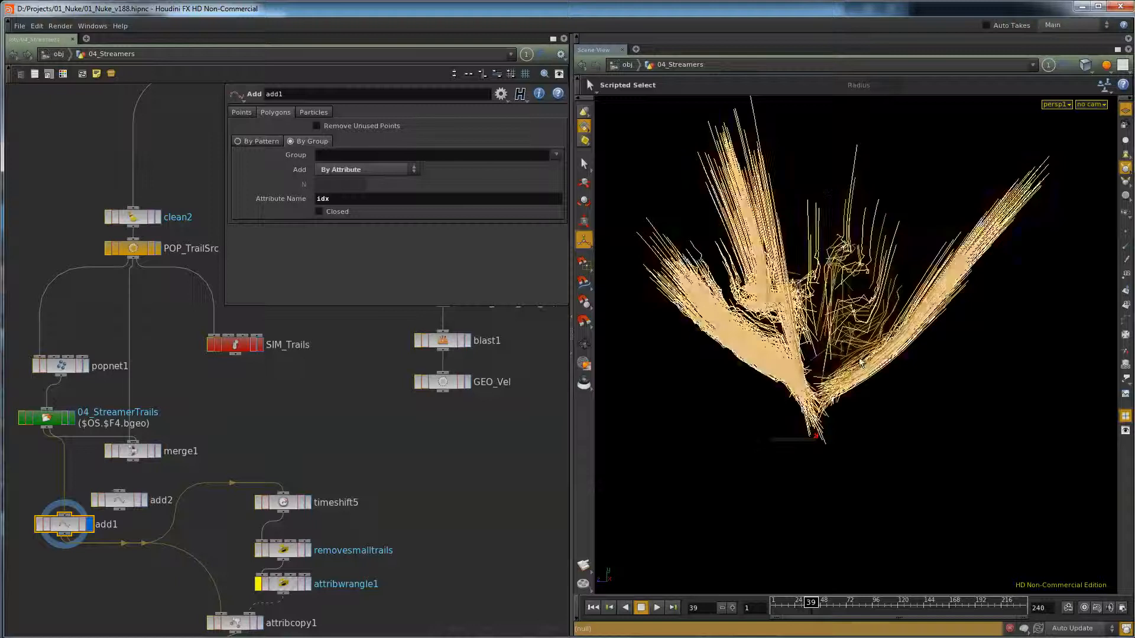
pyautogui.moveTo(104, 559); pyautogui.dragTo(119, 396, button='middle')
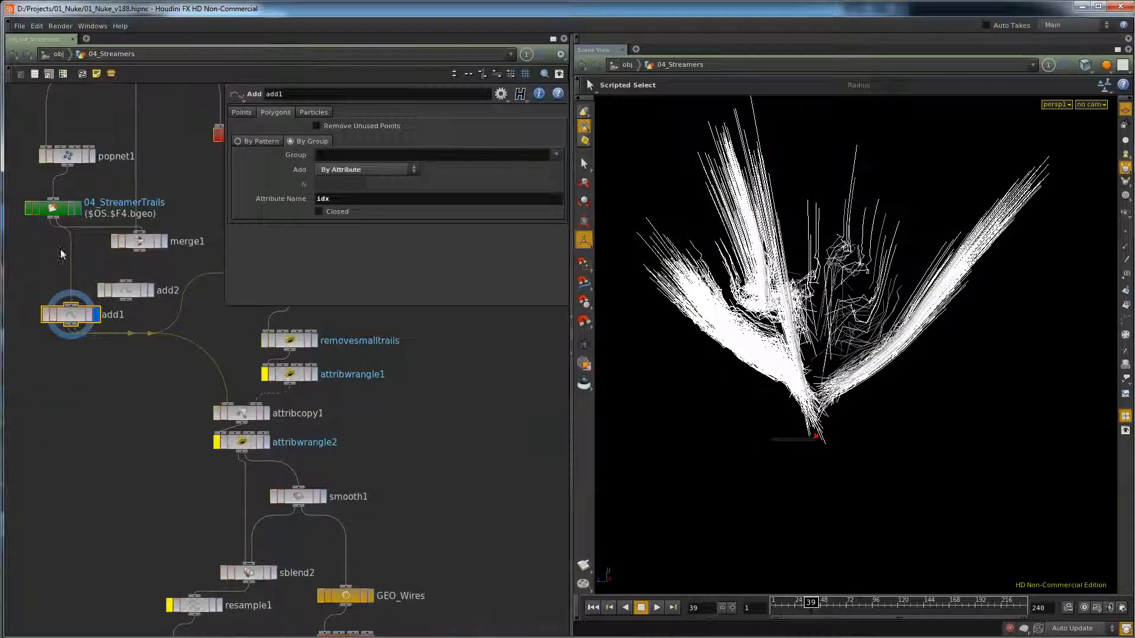
# Step: Return the timeline to frame 1 and check the added attributes of source1 inside popnet1, ending back in the 04_Streamers network
pyautogui.click(593, 608)
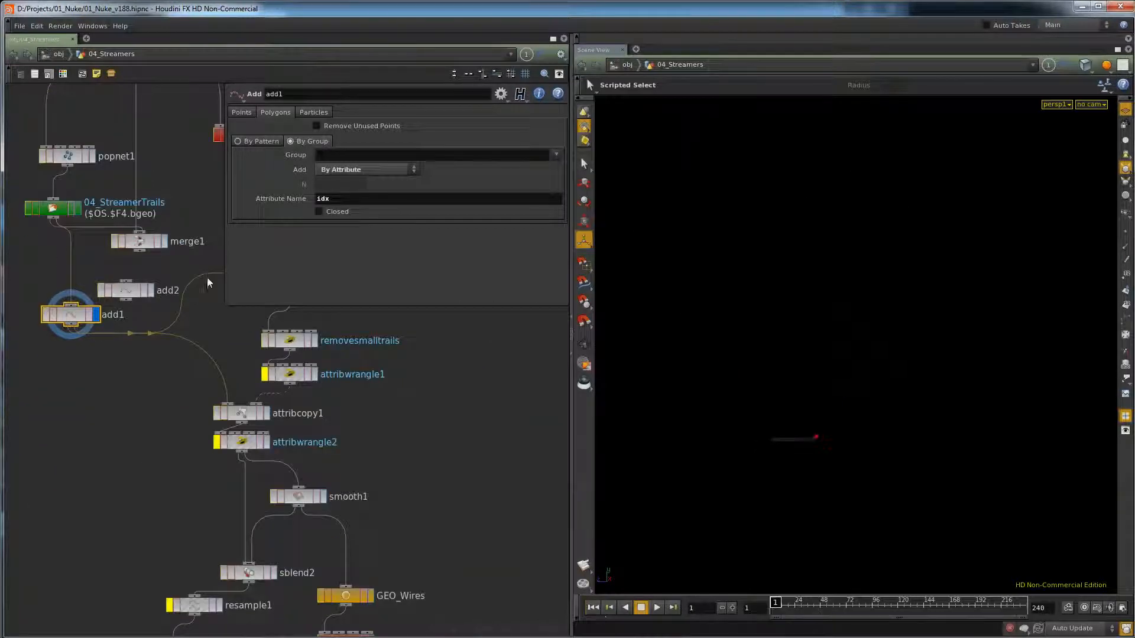
pyautogui.doubleClick(67, 156)
pyautogui.press('h')
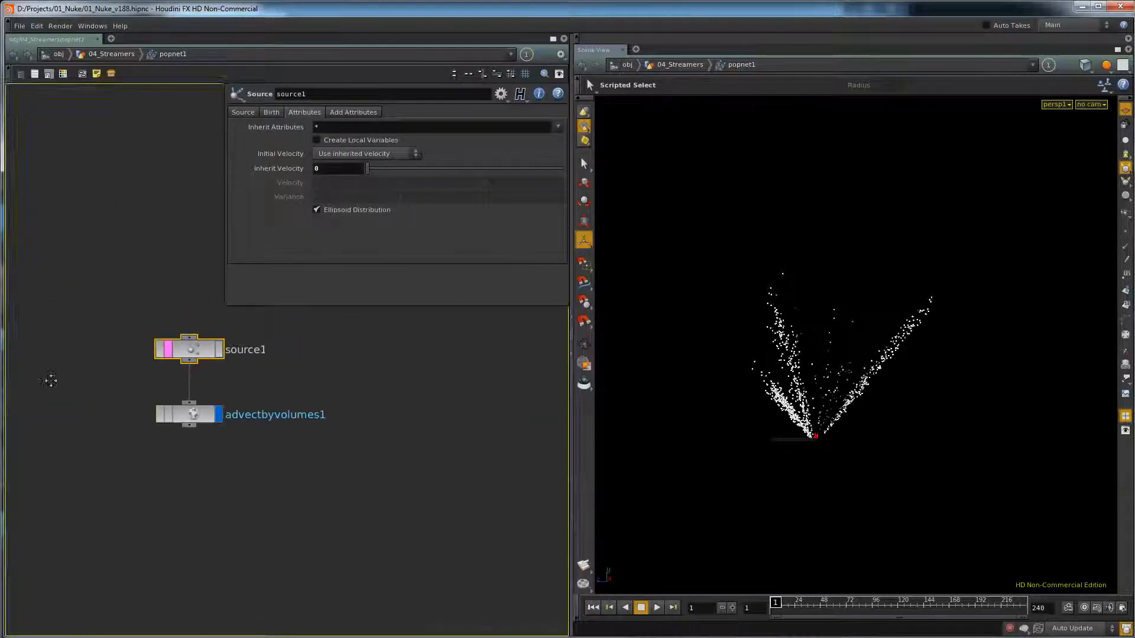
pyautogui.click(341, 113)
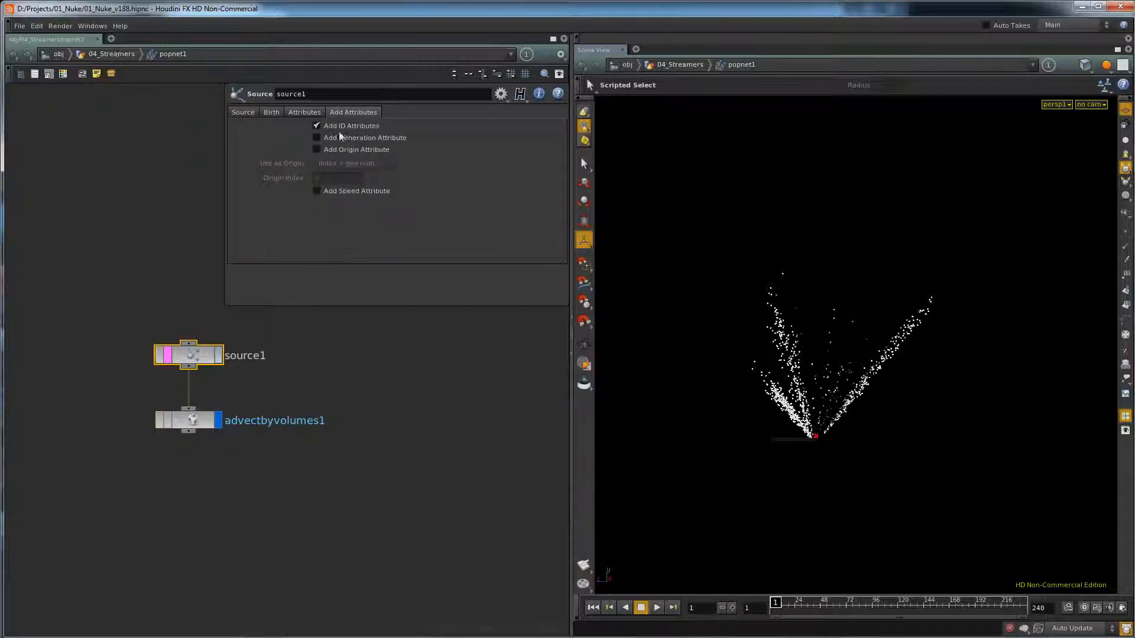
pyautogui.click(96, 54)
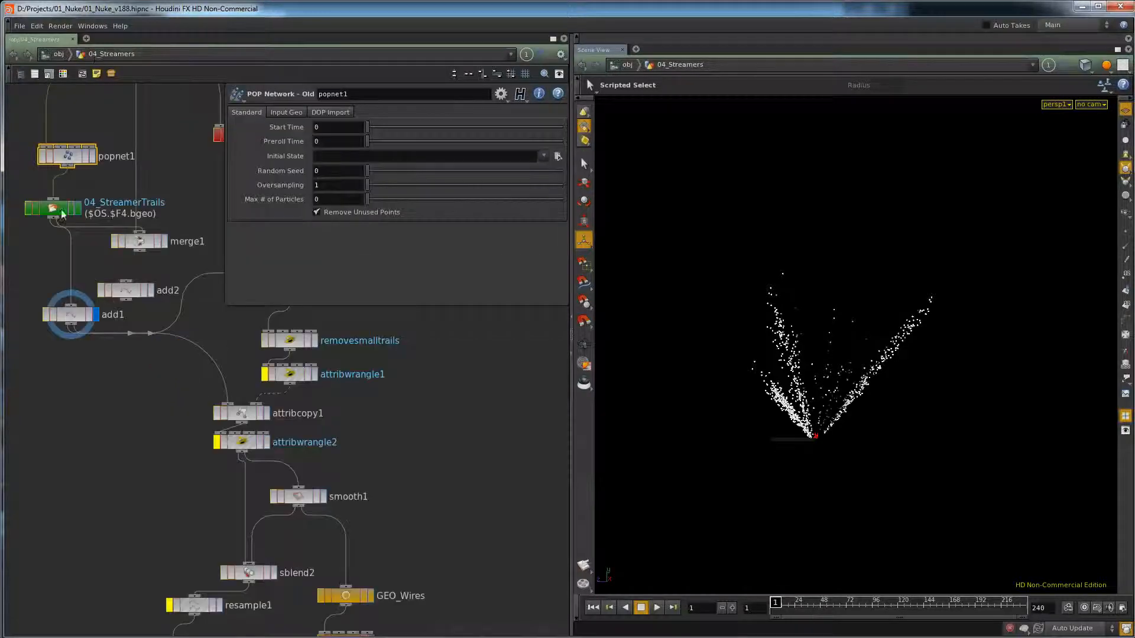
# Step: Inspect the node information of add1, 04_StreamerTrails and POP_TrailSrc for the idx attribute
pyautogui.middleClick(71, 323)
pyautogui.middleClick(54, 209)
pyautogui.moveTo(128, 121); pyautogui.dragTo(88, 336, button='middle')
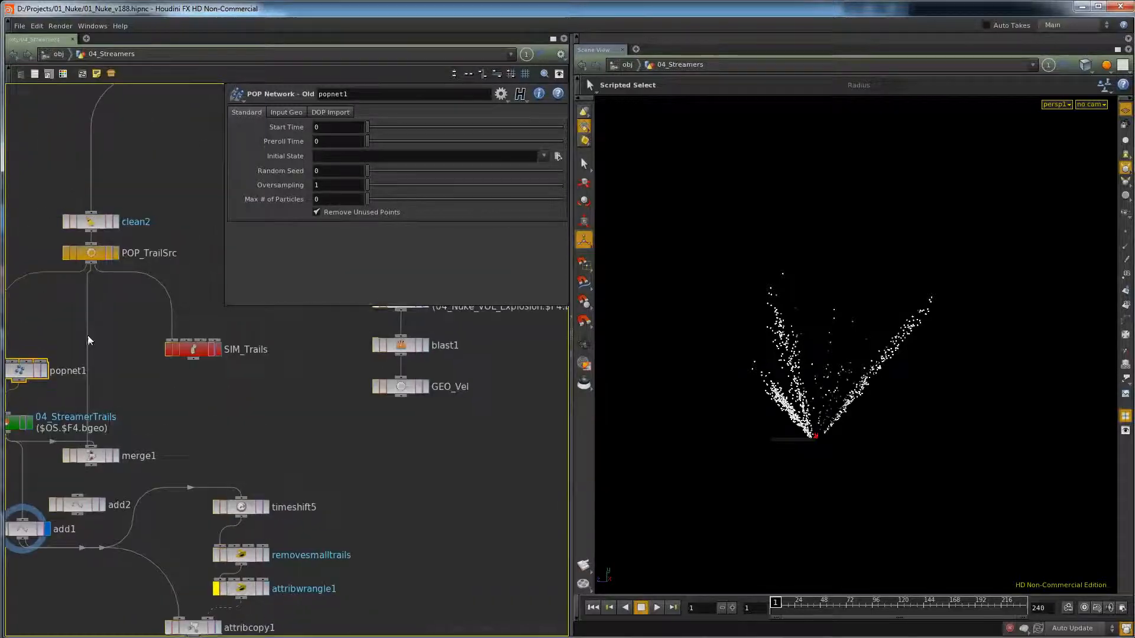
pyautogui.middleClick(96, 253)
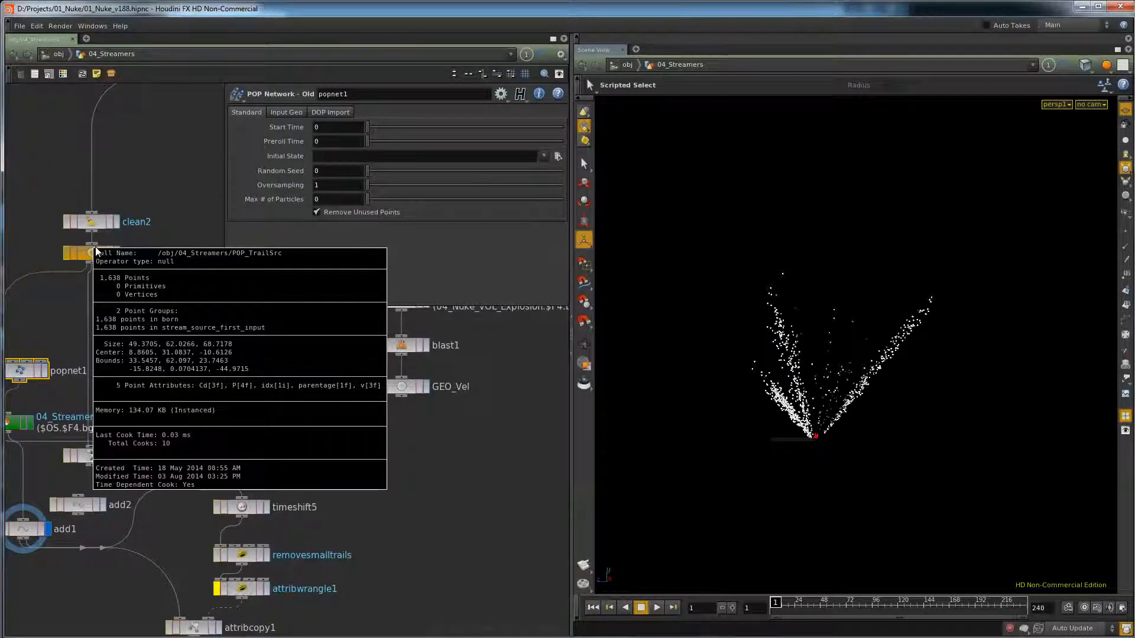
pyautogui.moveTo(96, 252); pyautogui.dragTo(181, 171, button='middle')
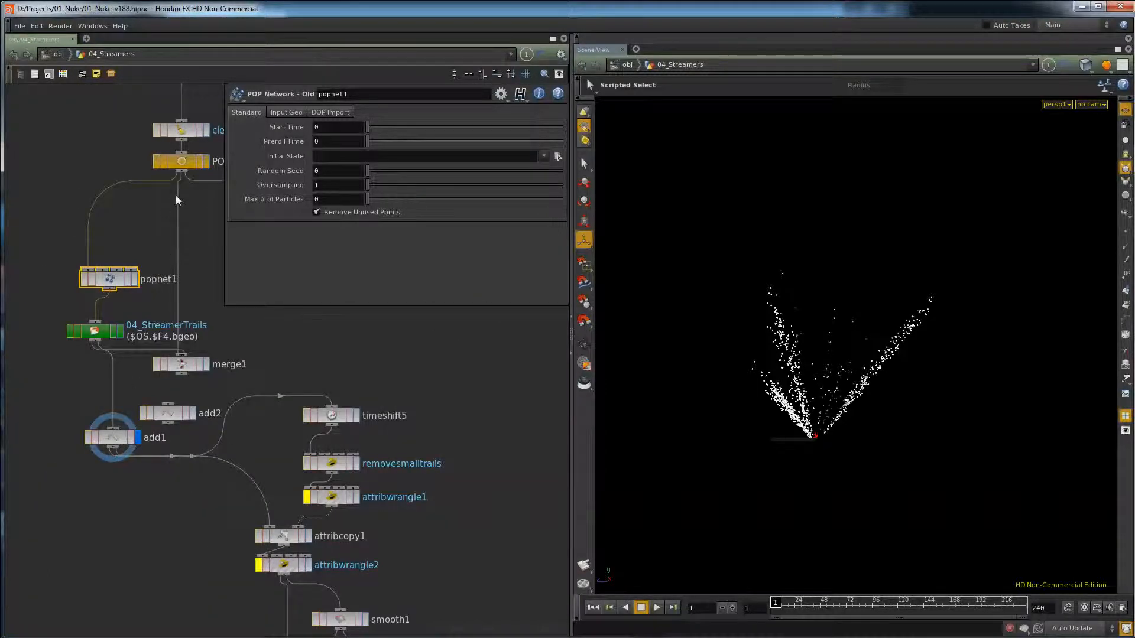
# Step: Select add1, display attribcopy1 and scrub through frame 9 to frame 29 to examine how the trail curves deform
pyautogui.click(119, 439)
pyautogui.moveTo(157, 556); pyautogui.dragTo(130, 480, button='middle')
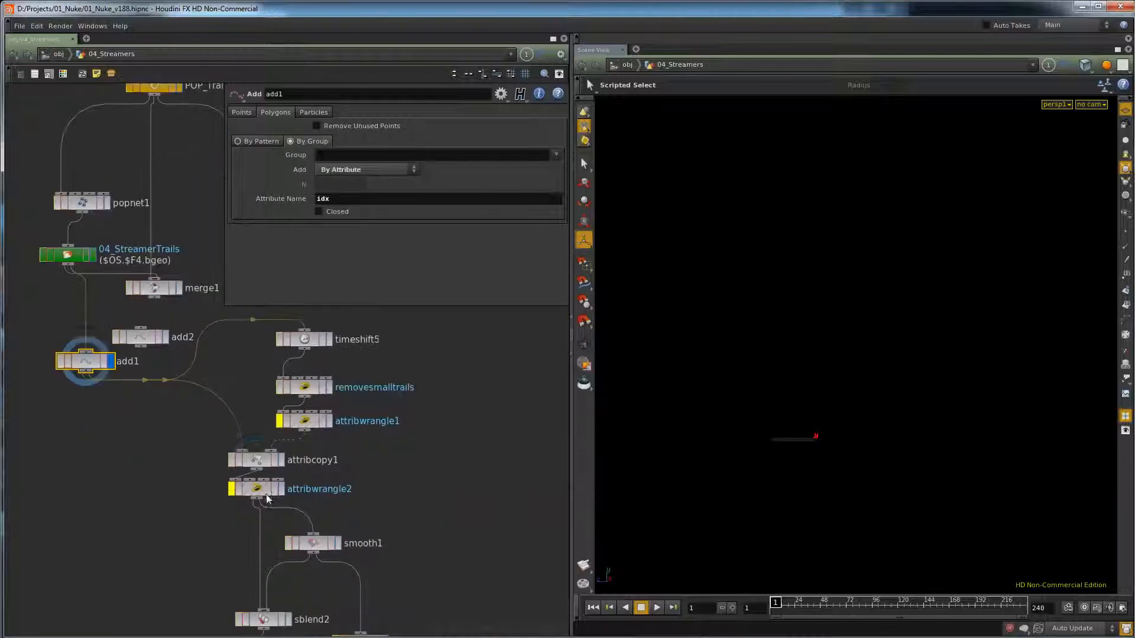
pyautogui.click(283, 460)
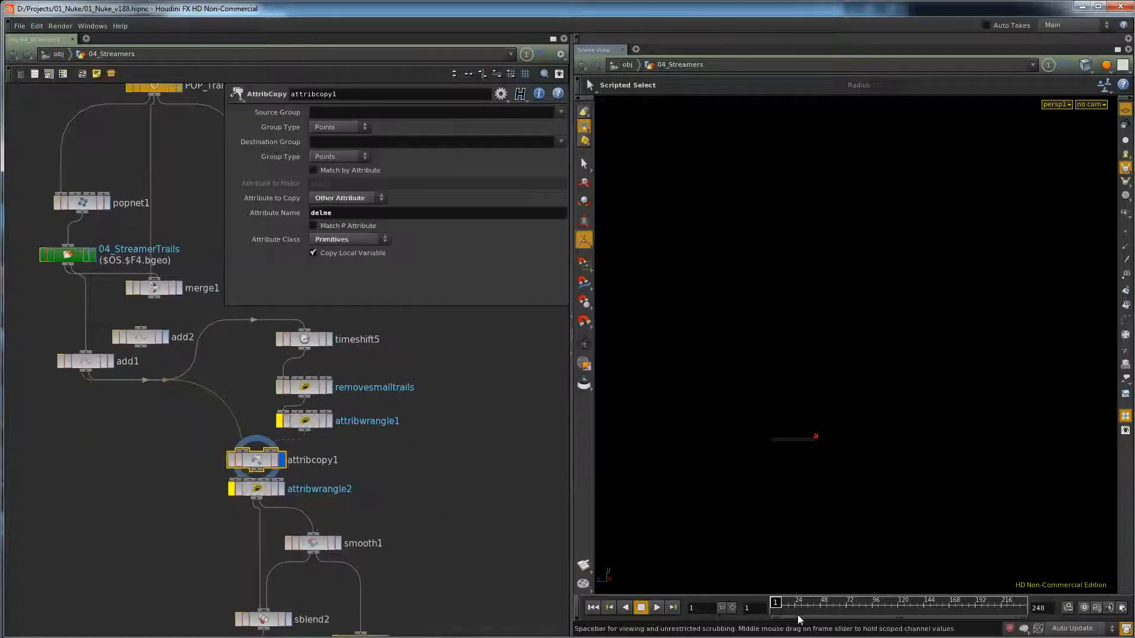
pyautogui.moveTo(777, 615); pyautogui.dragTo(783, 613)
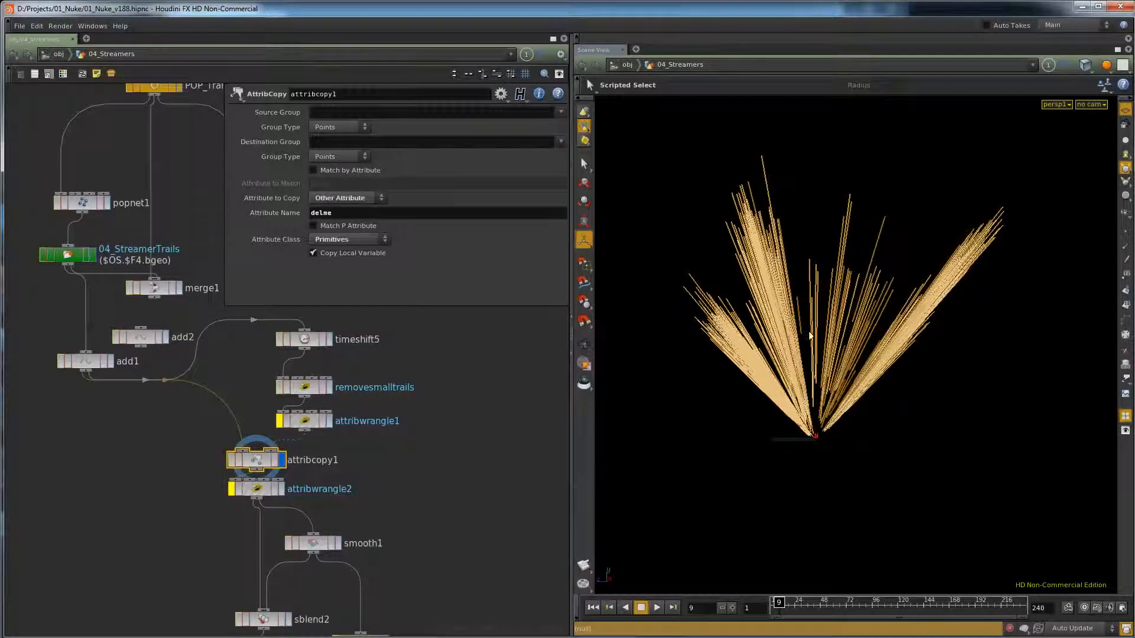
pyautogui.click(812, 428)
pyautogui.moveTo(261, 566); pyautogui.dragTo(247, 475, button='middle')
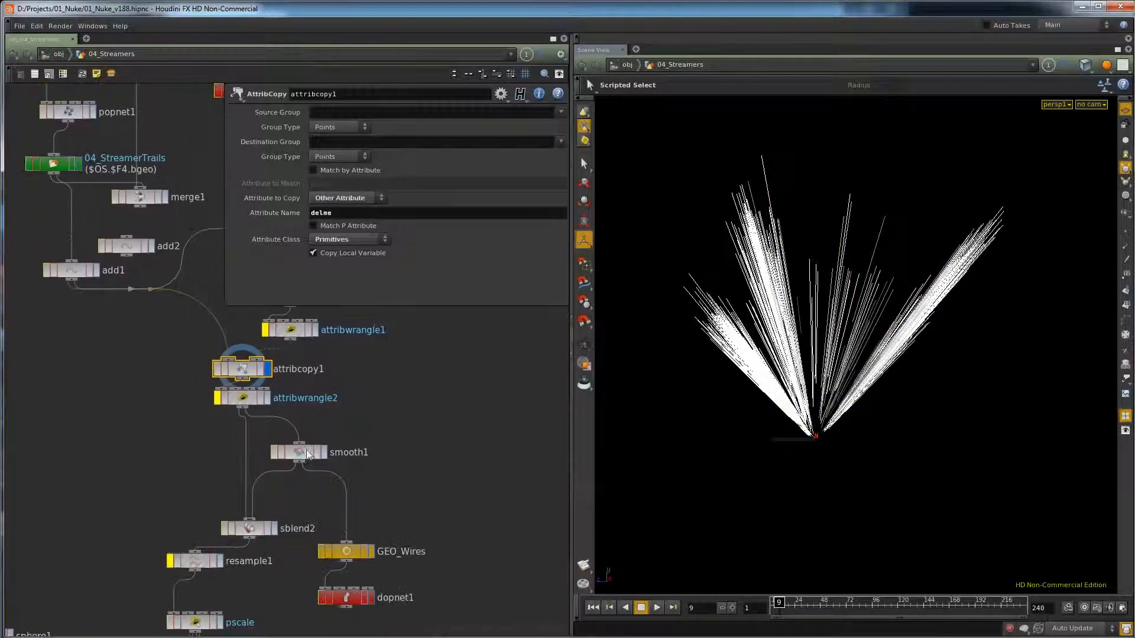
pyautogui.moveTo(179, 518); pyautogui.dragTo(177, 447, button='middle')
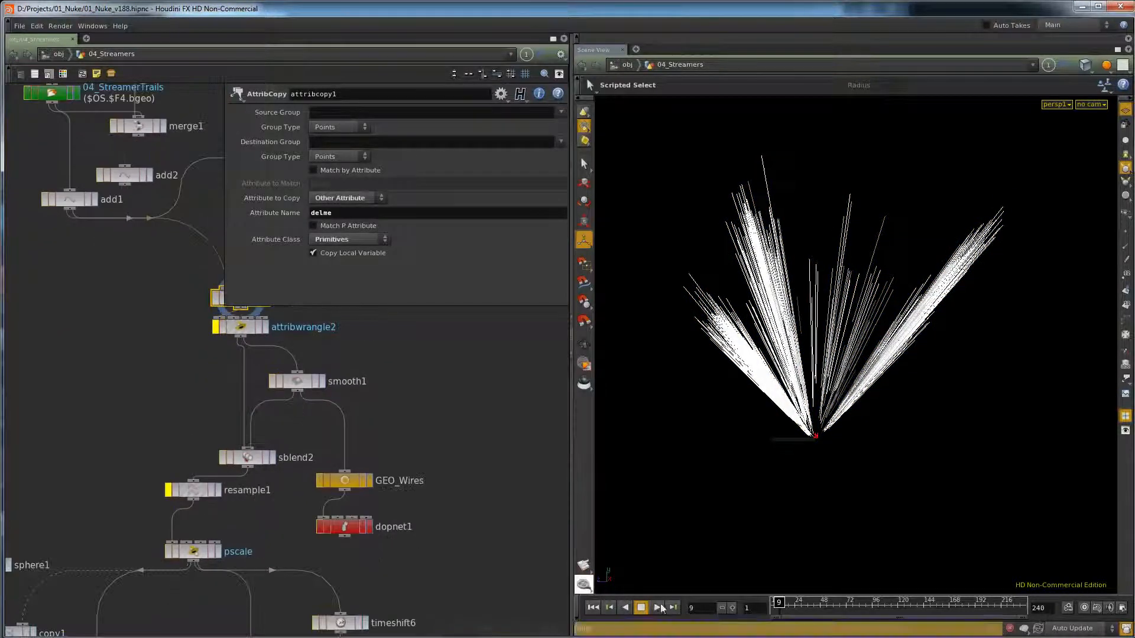
pyautogui.click(793, 603)
pyautogui.moveTo(793, 603); pyautogui.dragTo(800, 603)
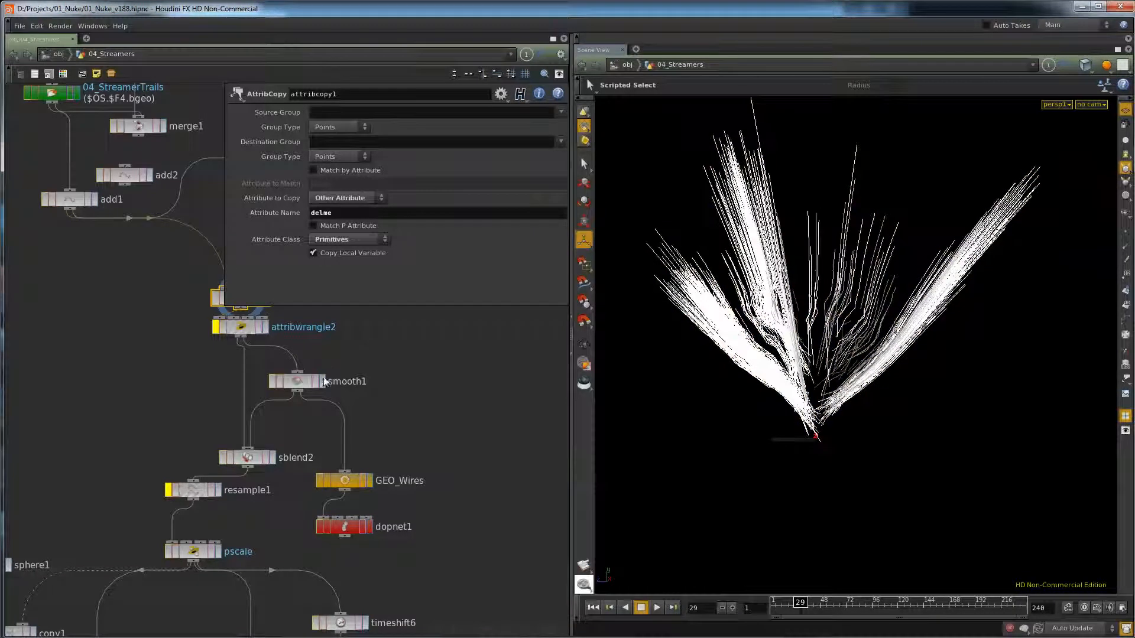
# Step: Display the 04_StreamerTrails_02 cache at frame 29 and compare its curves with the smoothing and blending nodes upstream
pyautogui.moveTo(197, 636); pyautogui.dragTo(192, 455, button='middle')
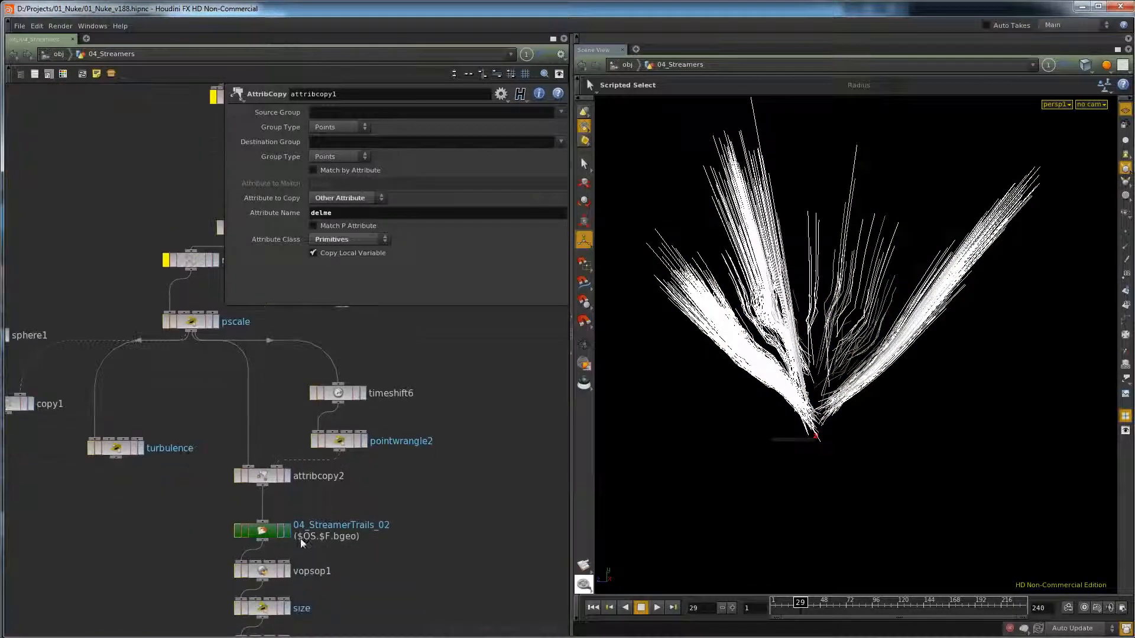
pyautogui.click(287, 530)
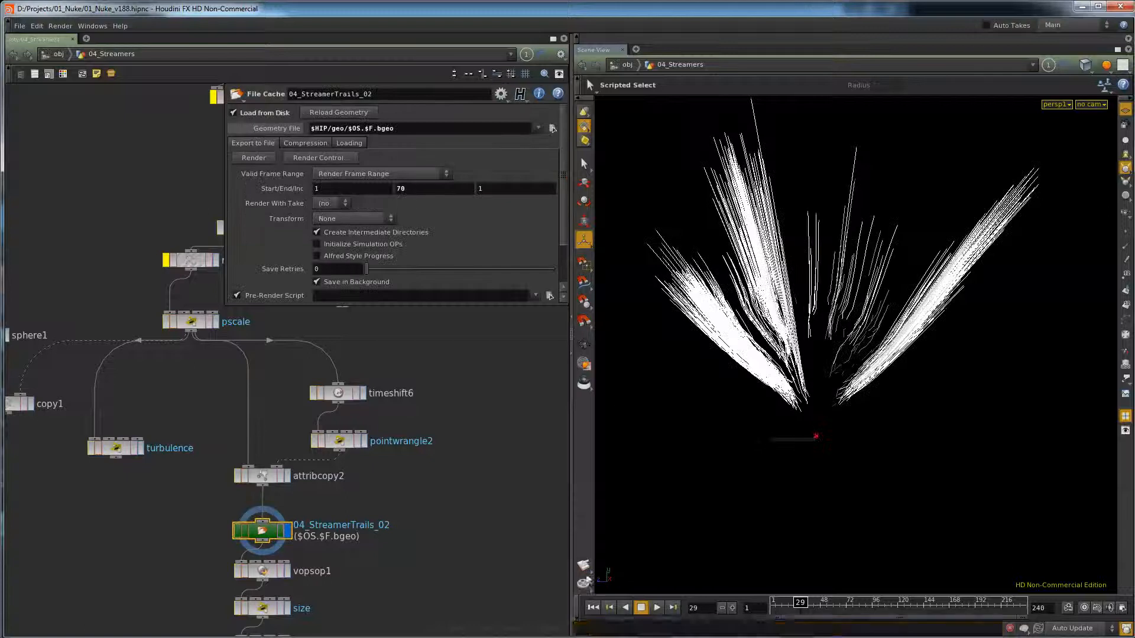
pyautogui.moveTo(456, 439); pyautogui.dragTo(423, 537, button='middle')
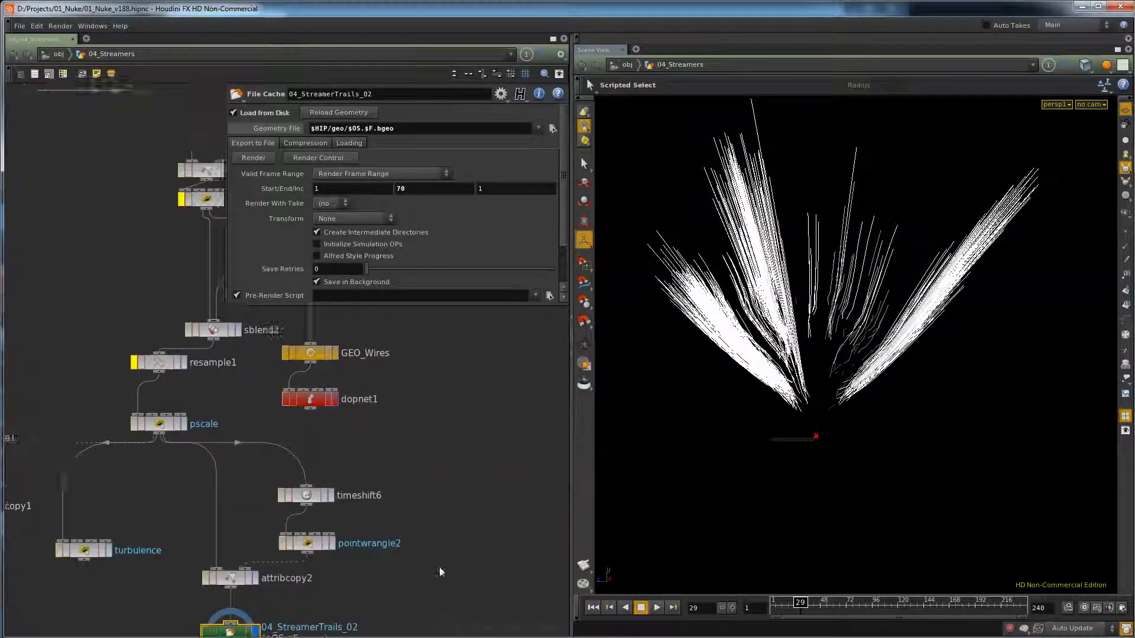
pyautogui.moveTo(479, 485); pyautogui.dragTo(469, 526, button='middle')
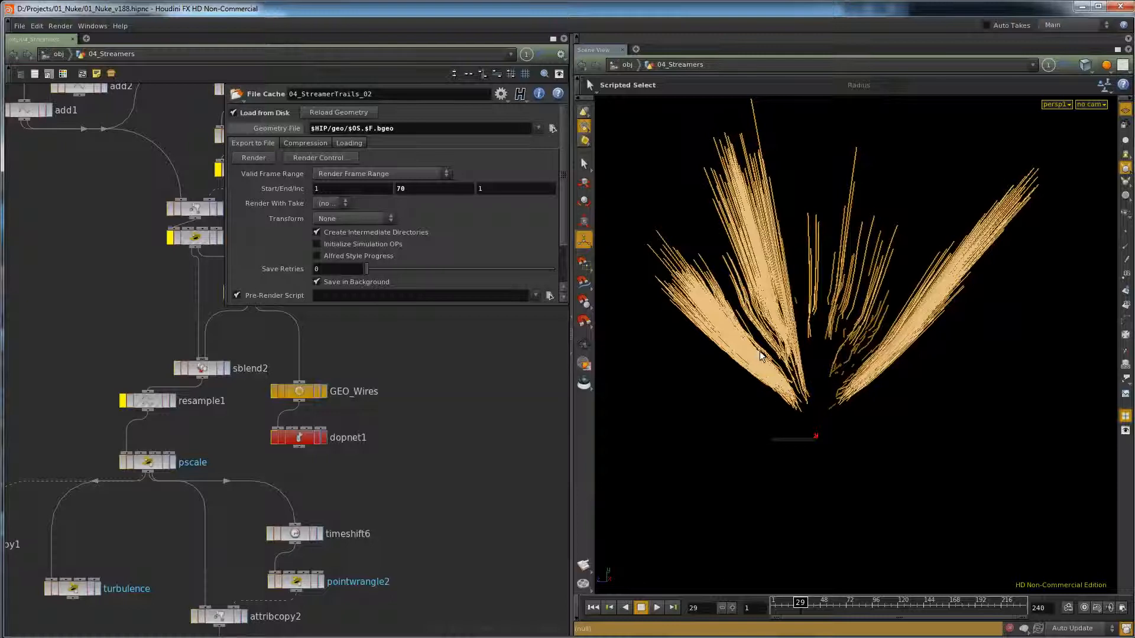
# Step: Select vopsop1, display shadeingAttrs to examine its colour and alpha code, and follow the chain down to RENDER
pyautogui.moveTo(277, 627); pyautogui.dragTo(256, 460, button='middle')
pyautogui.click(214, 547)
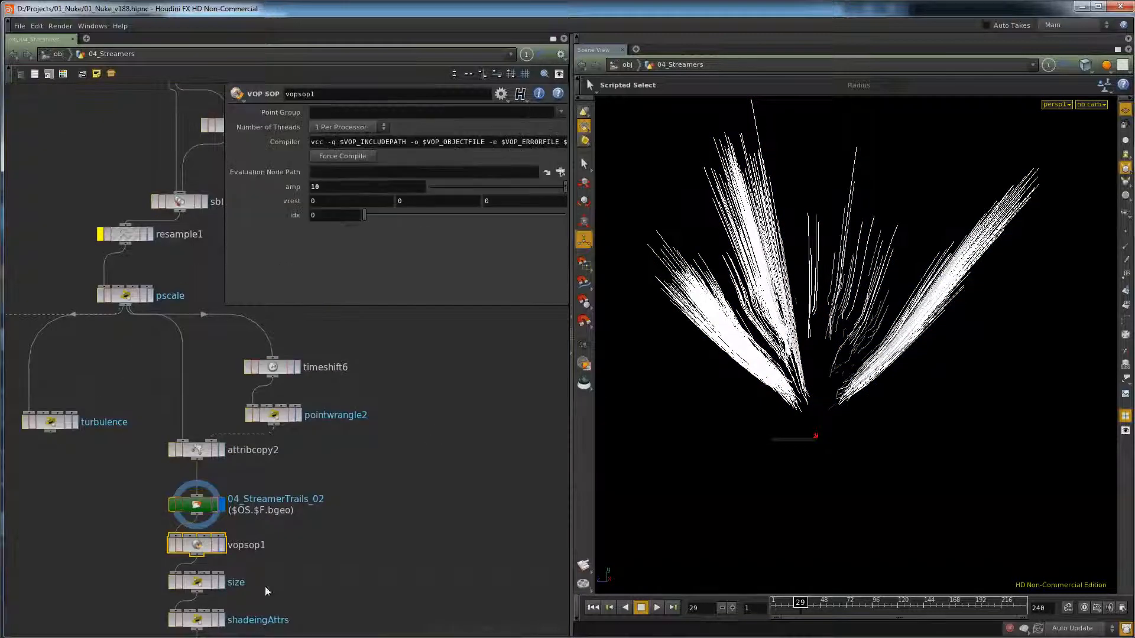
pyautogui.moveTo(251, 589); pyautogui.dragTo(264, 503, button='middle')
pyautogui.click(216, 541)
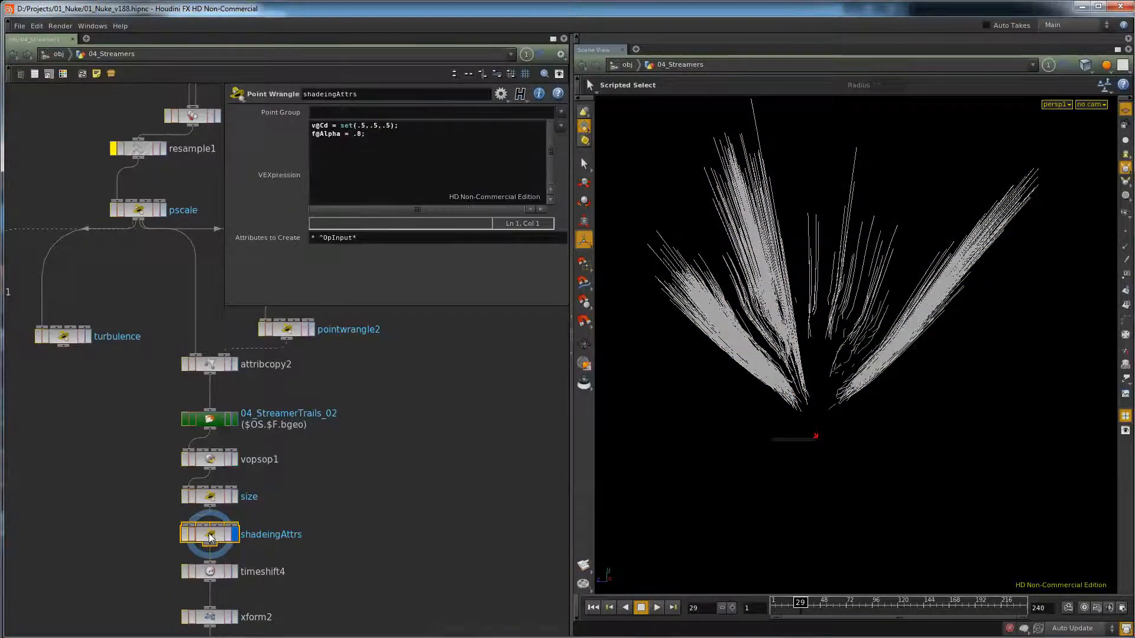
pyautogui.moveTo(260, 589); pyautogui.dragTo(278, 466, button='middle')
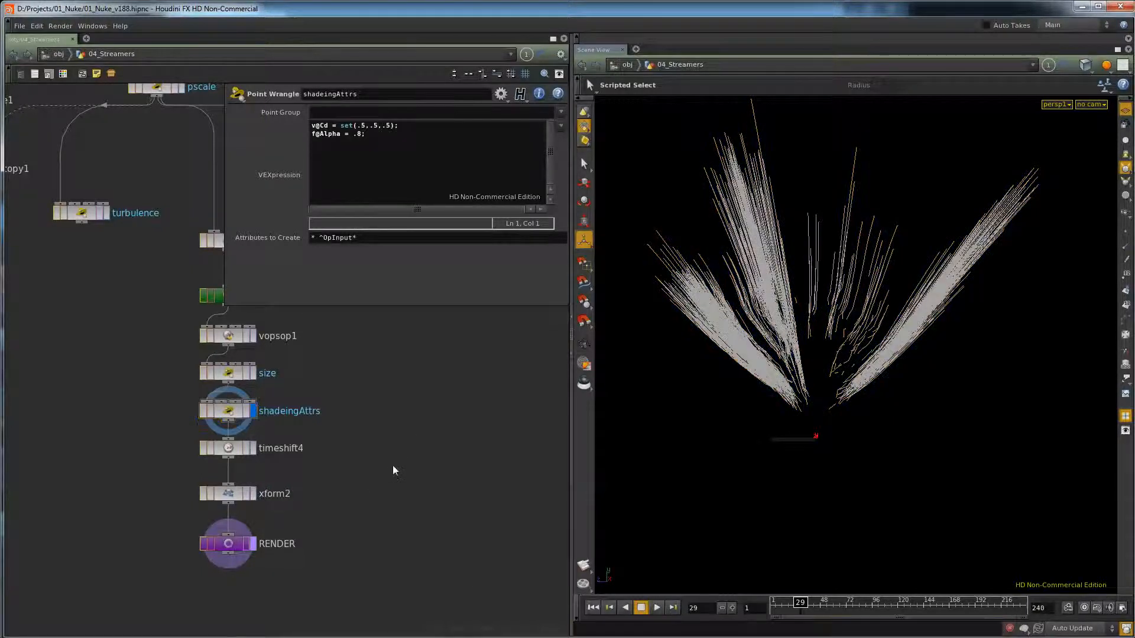
# Step: Add a Volume Rasterize Curve node beside the render chain and look over its Volume and Brush parameters
pyautogui.press('Tab')
pyautogui.write('Volume')
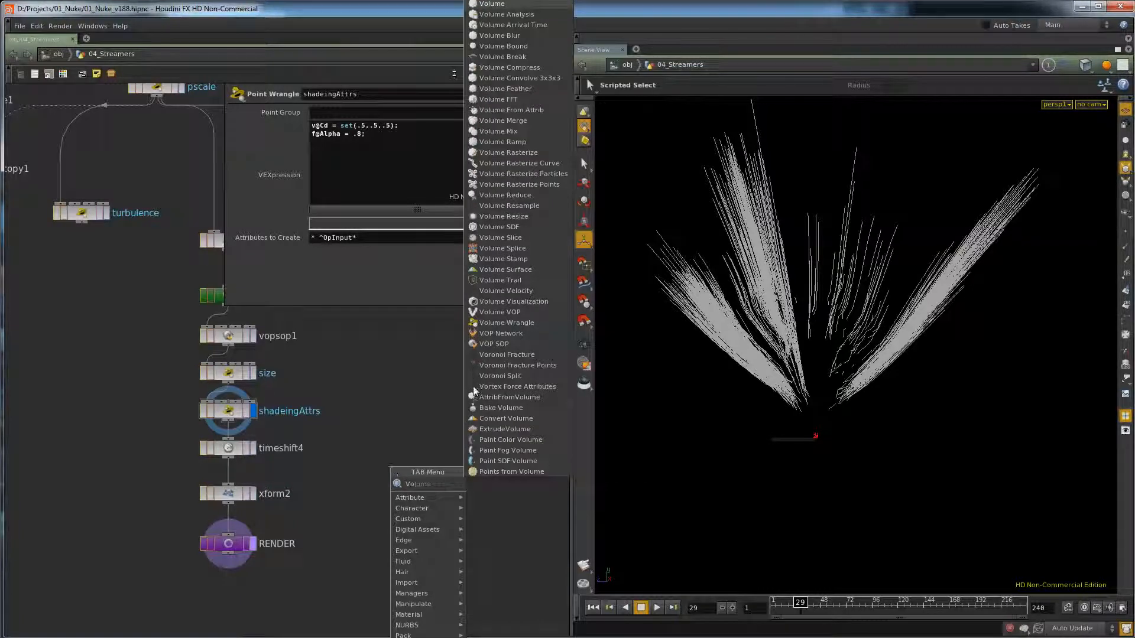
pyautogui.press('Escape')
pyautogui.click(418, 473)
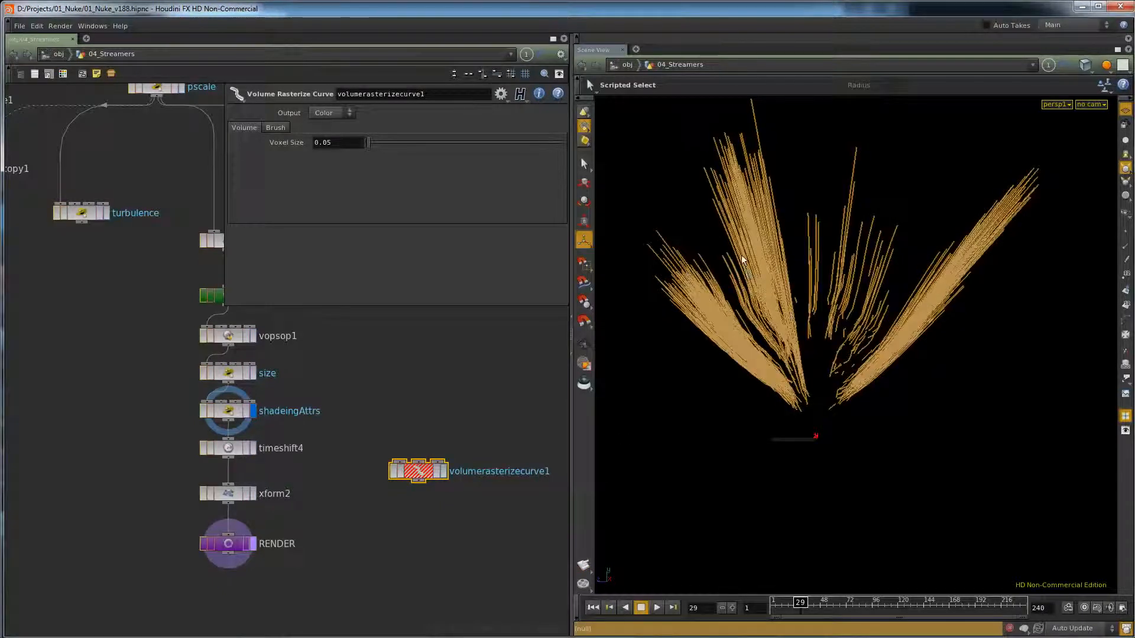
pyautogui.click(243, 128)
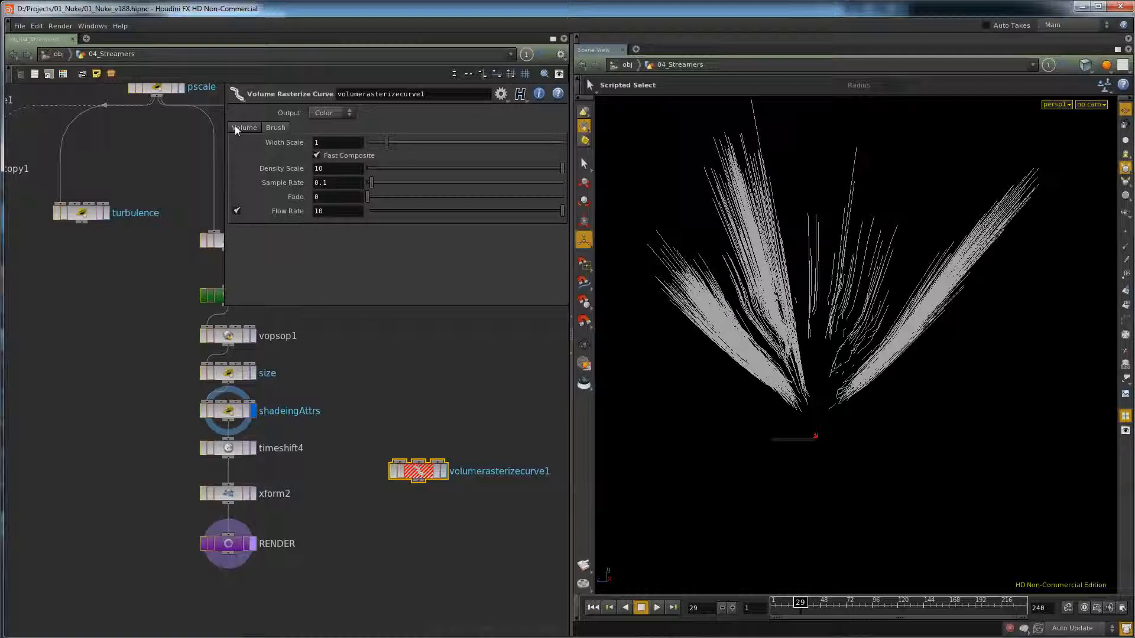
pyautogui.click(423, 539)
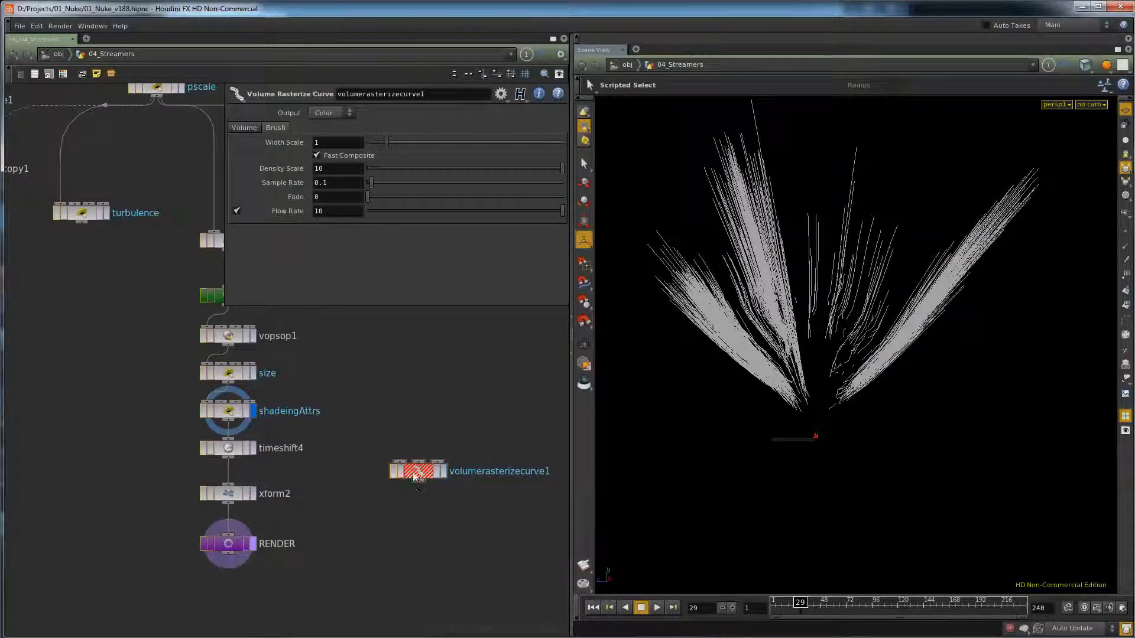
# Step: Delete the unconnected Volume Rasterize Curve node and frame the remaining network
pyautogui.click(416, 476)
pyautogui.scroll(4, 414, 515)
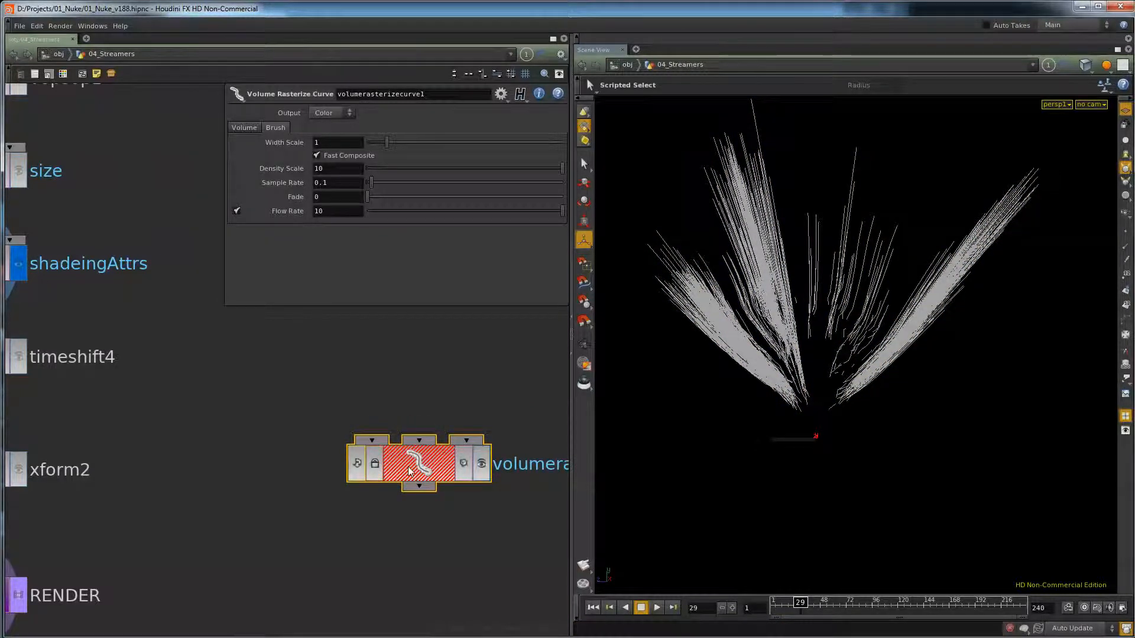
pyautogui.press('Delete')
pyautogui.press('h')
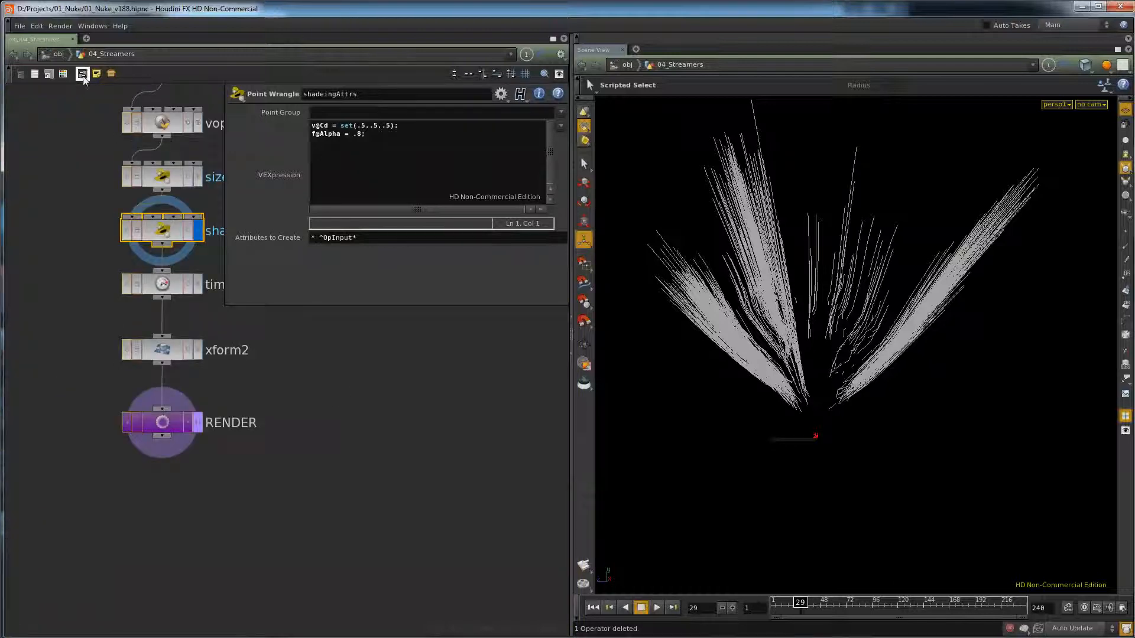
# Step: Go up to the obj level, switch to FrameCycler and scrub the rendered explosion forward and back to the initial blast
pyautogui.click(57, 55)
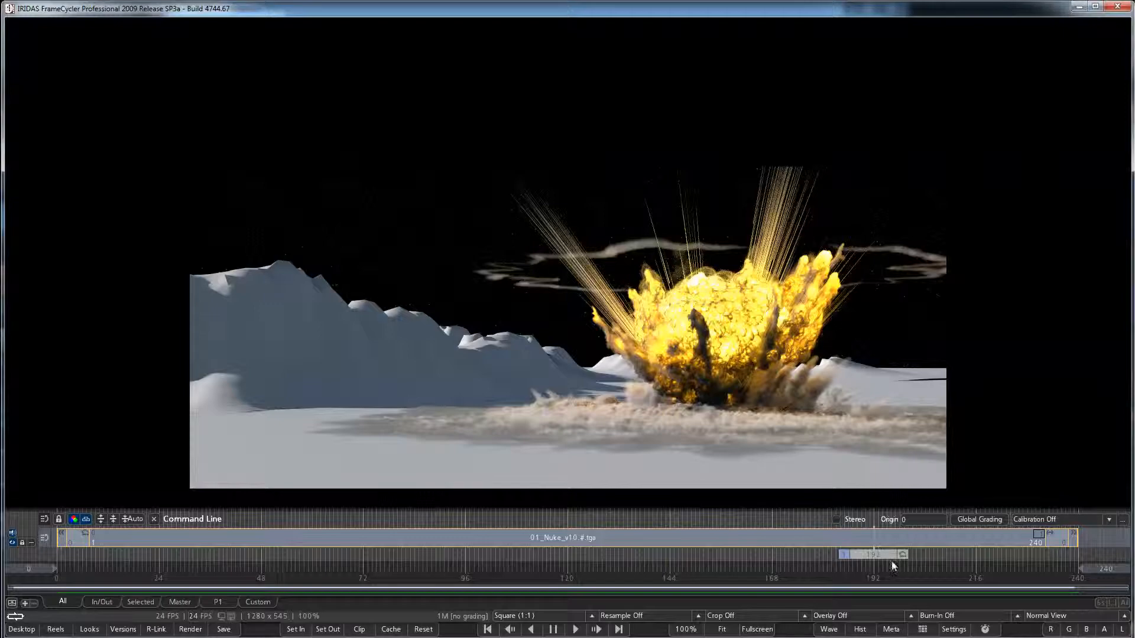
pyautogui.moveTo(892, 560); pyautogui.dragTo(926, 587)
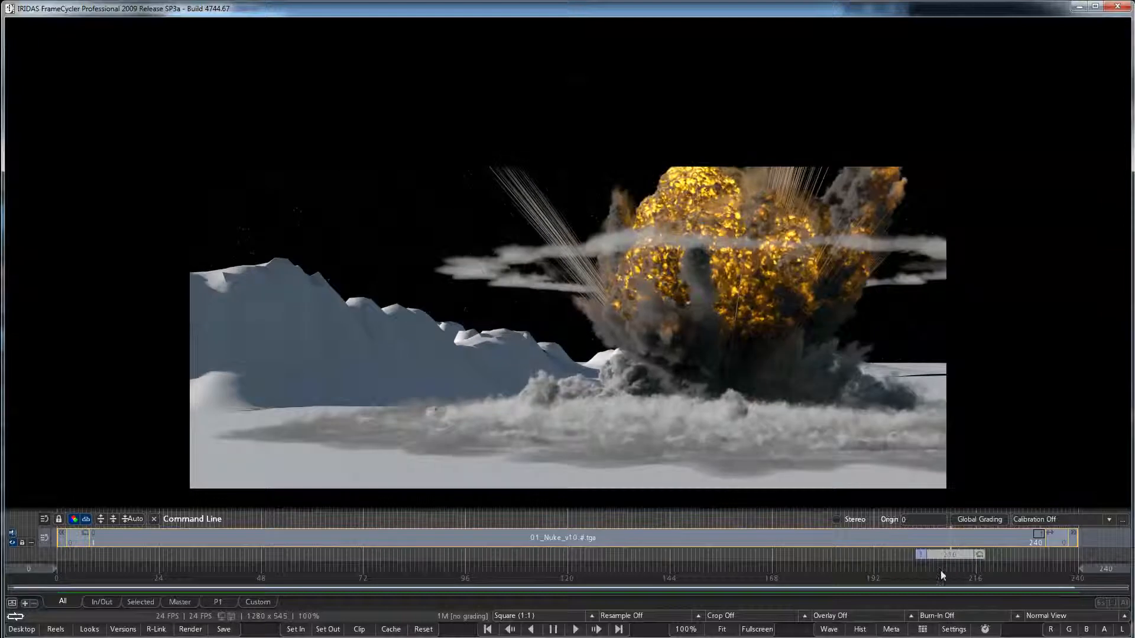
pyautogui.moveTo(940, 564); pyautogui.dragTo(856, 573)
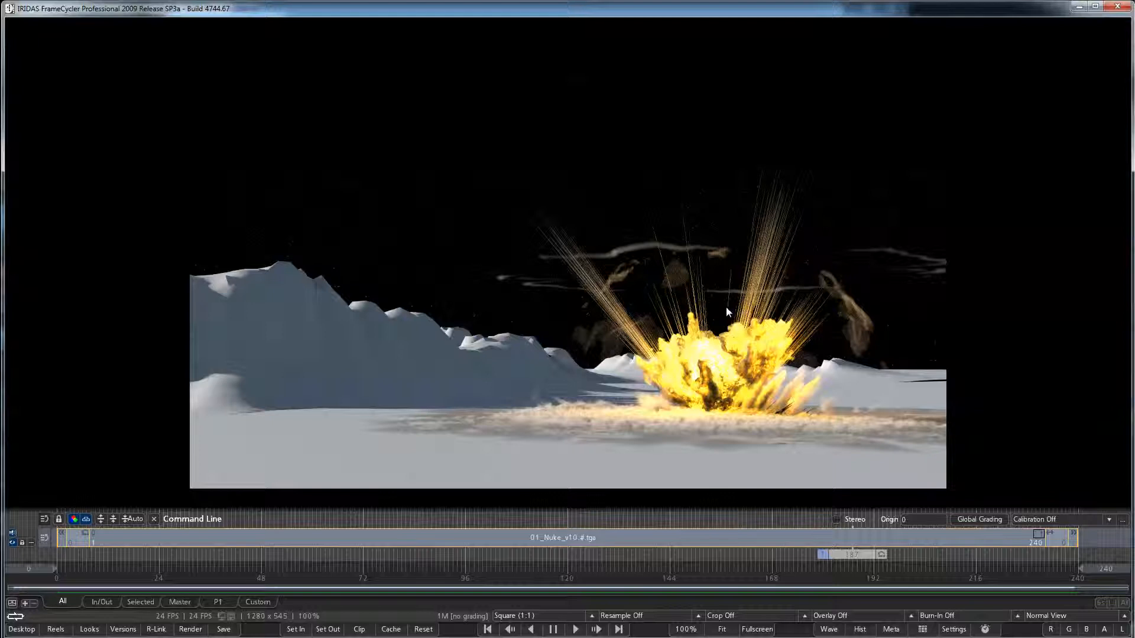
pyautogui.moveTo(862, 561); pyautogui.dragTo(780, 568)
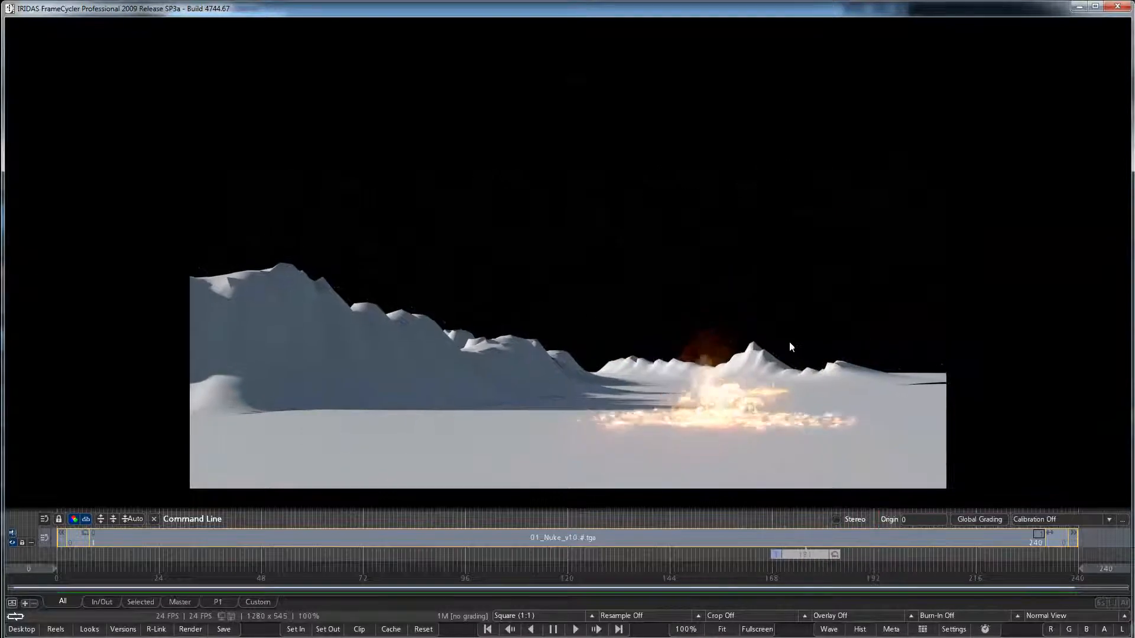
# Step: Return to Houdini's obj level, look over the 04_Explosion1 objects and deselect 04_Streamers
pyautogui.press('space')
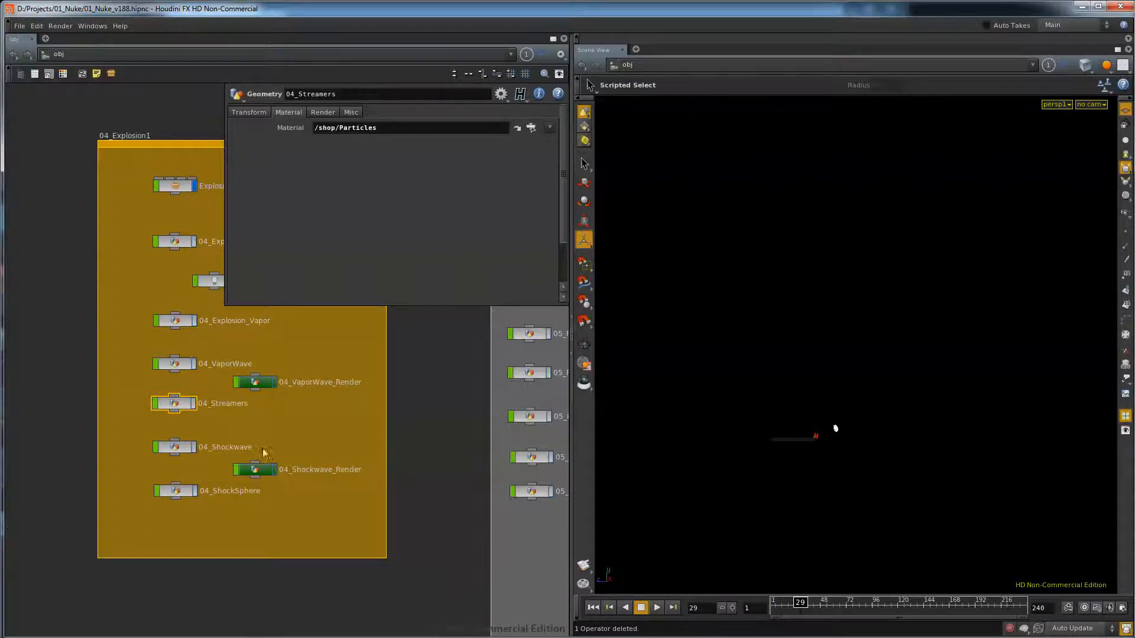
pyautogui.moveTo(266, 455); pyautogui.dragTo(257, 424, button='middle')
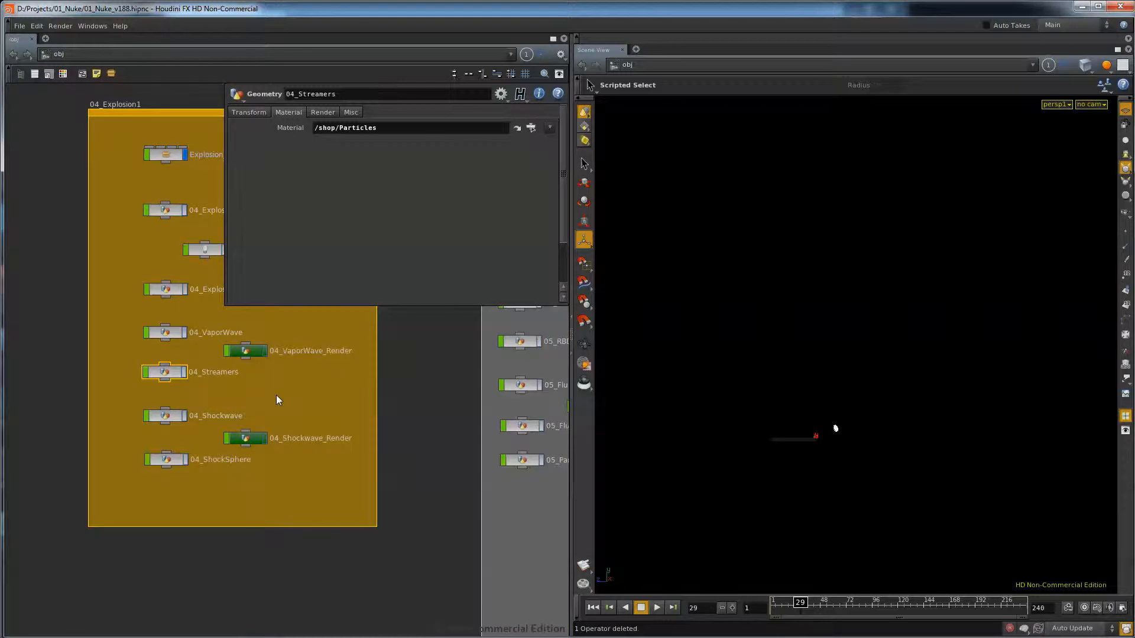
pyautogui.click(281, 409)
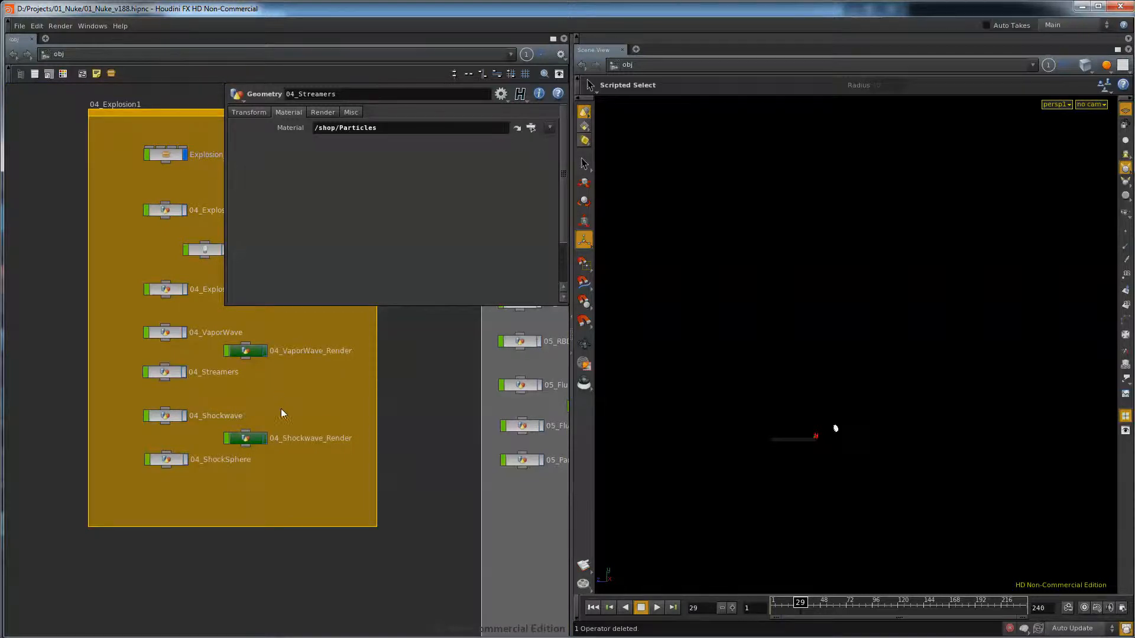